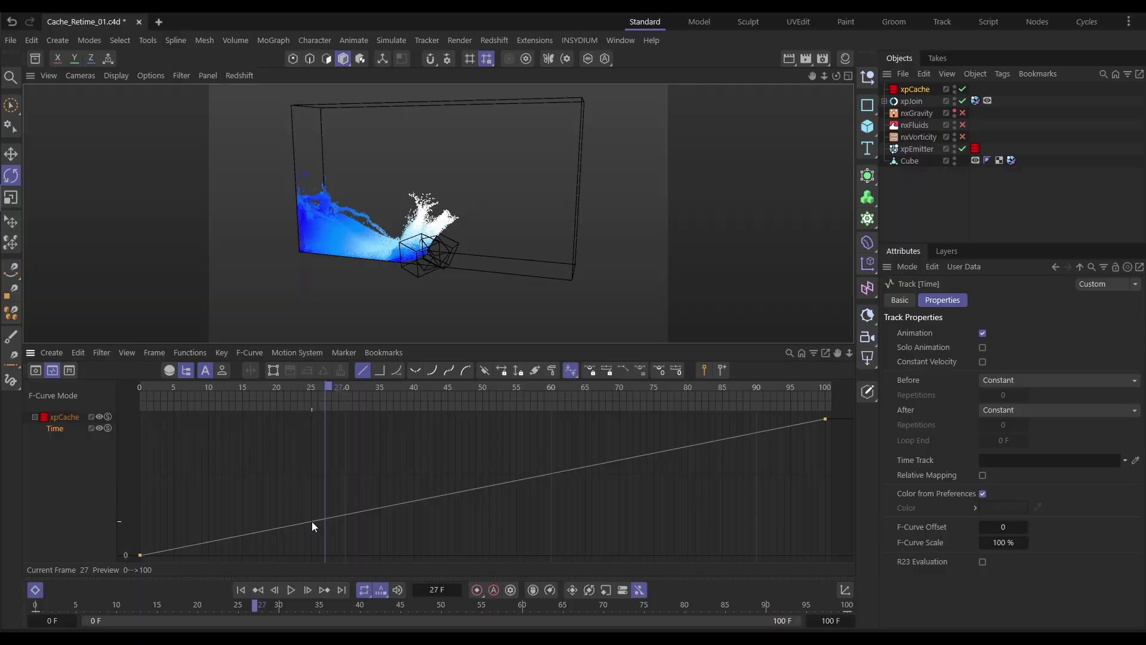
# Drag the middle xpCache Time key from frame 50 down and right to about frame 60
pyautogui.click(483, 486)
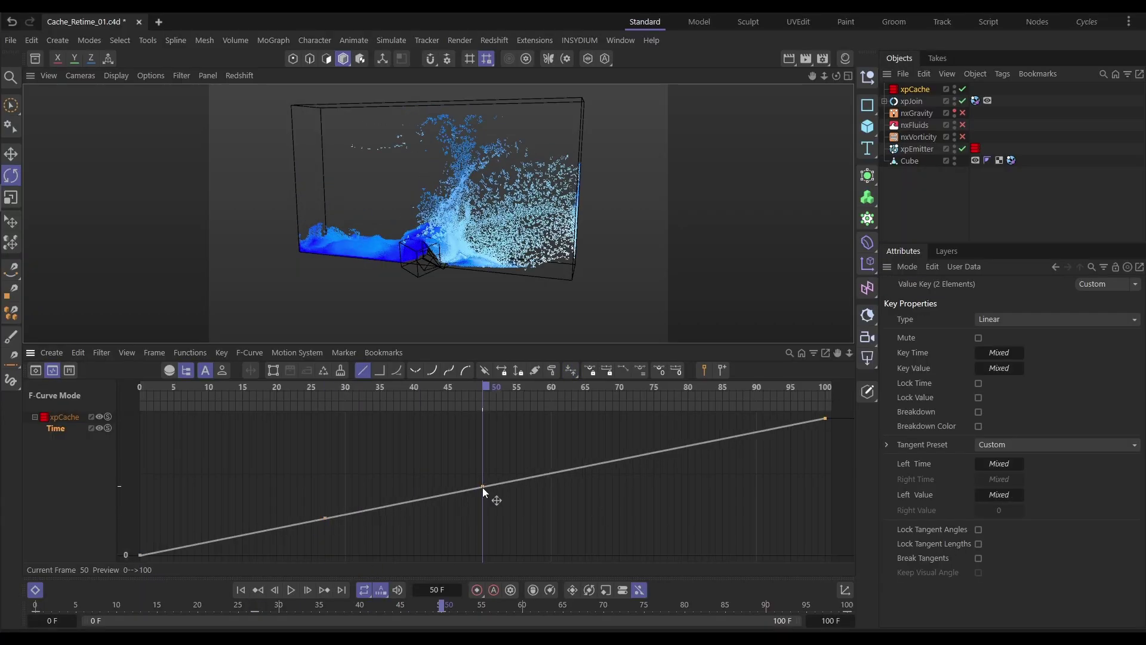
pyautogui.moveTo(482, 487); pyautogui.dragTo(511, 519)
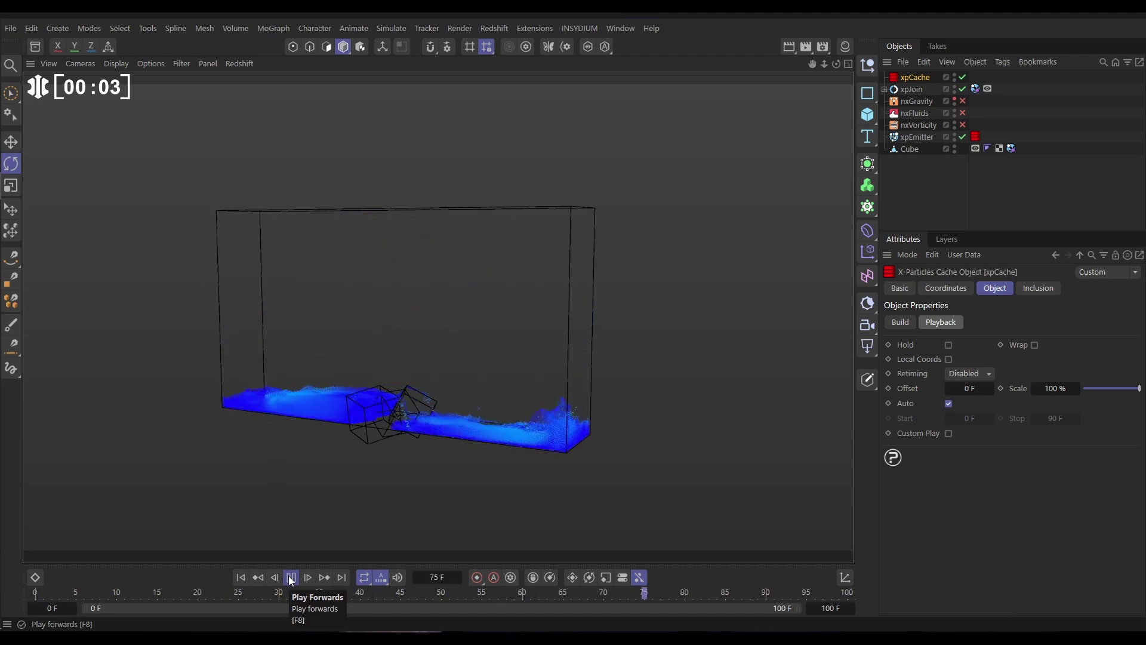
# Pause the fluid playback at frame 31 and enable Hold in the xpCache Playback settings
pyautogui.click(291, 577)
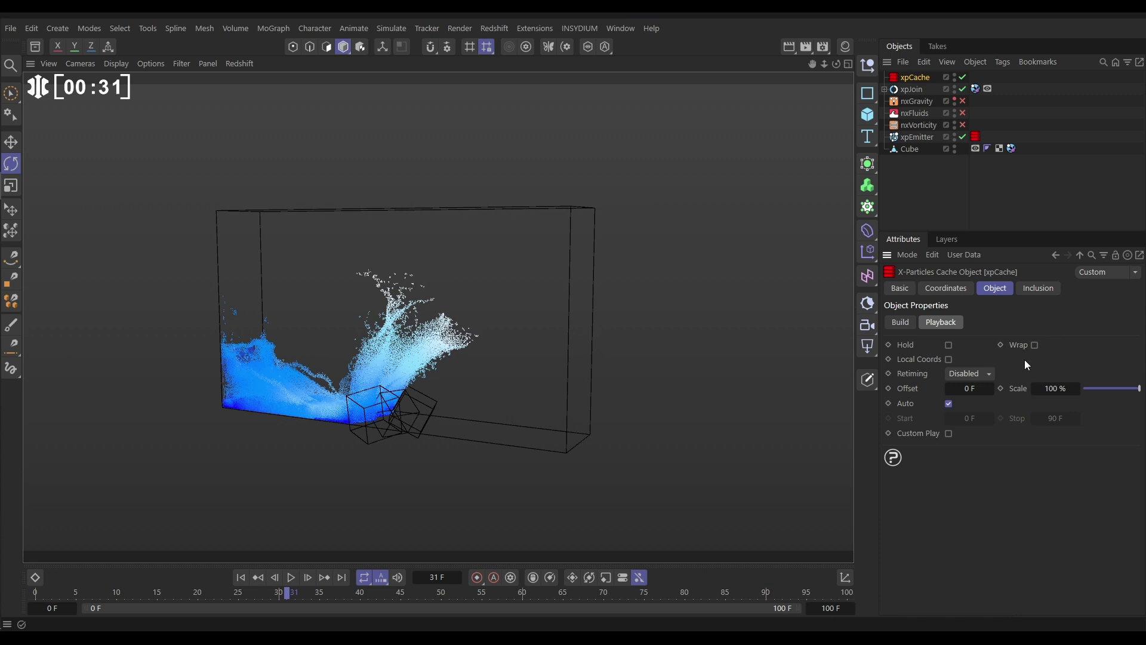
pyautogui.click(948, 345)
# Set the xpCache Scale to 200% and preview the cache from frame 0
pyautogui.doubleClick(1053, 390)
pyautogui.write('200')
pyautogui.press('Return')
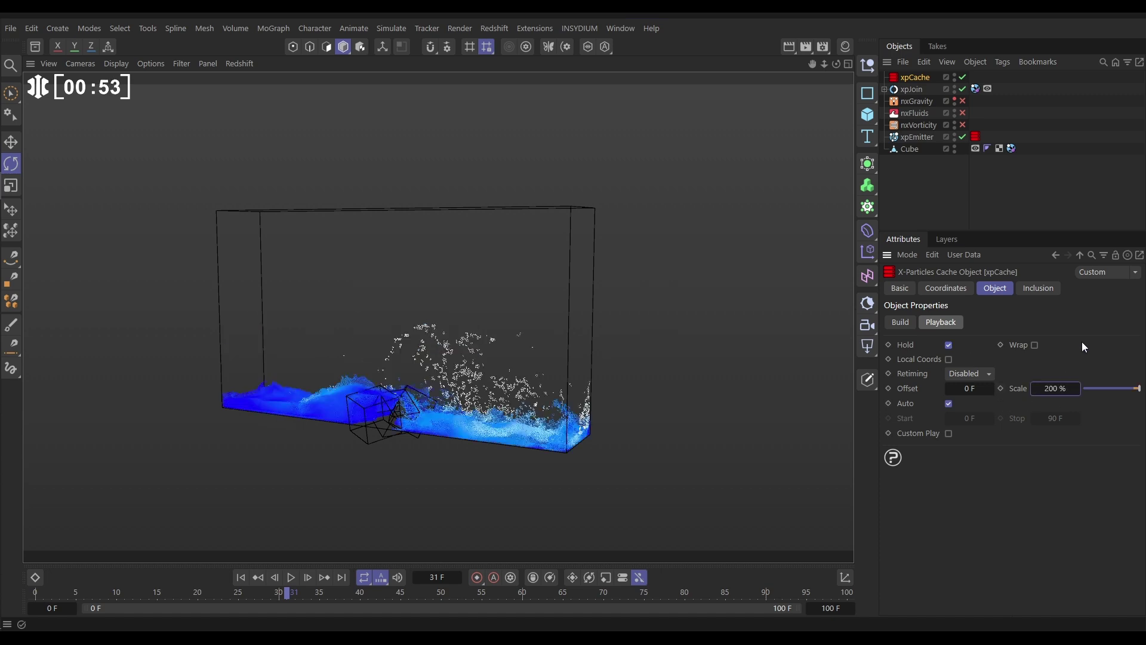
pyautogui.click(241, 577)
pyautogui.click(290, 578)
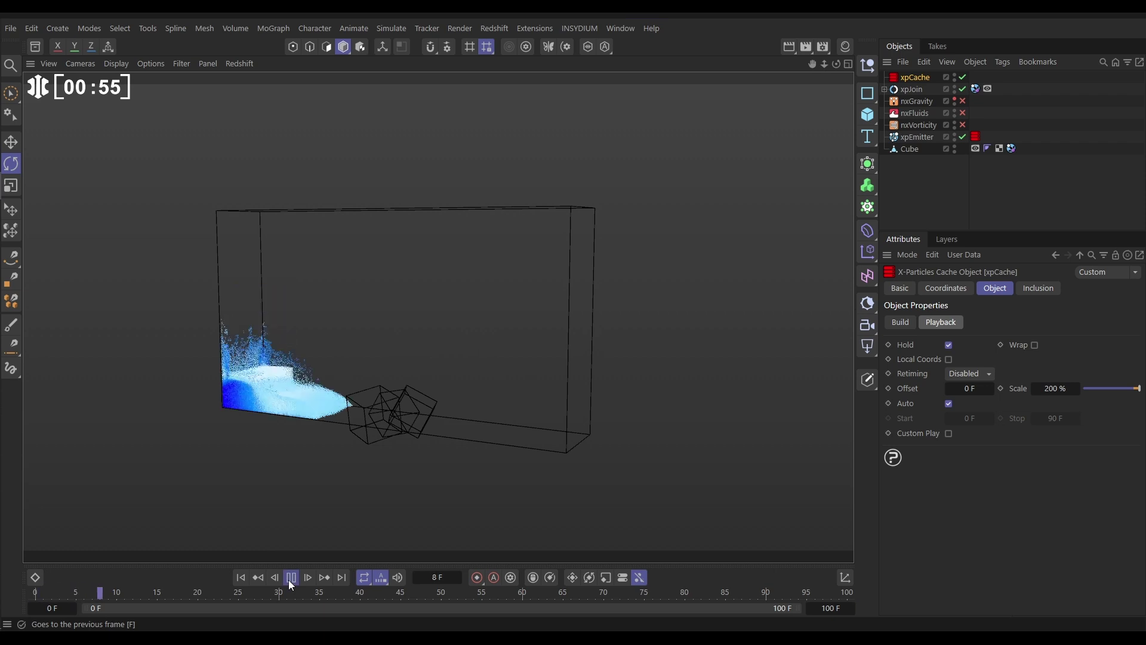
pyautogui.click(291, 577)
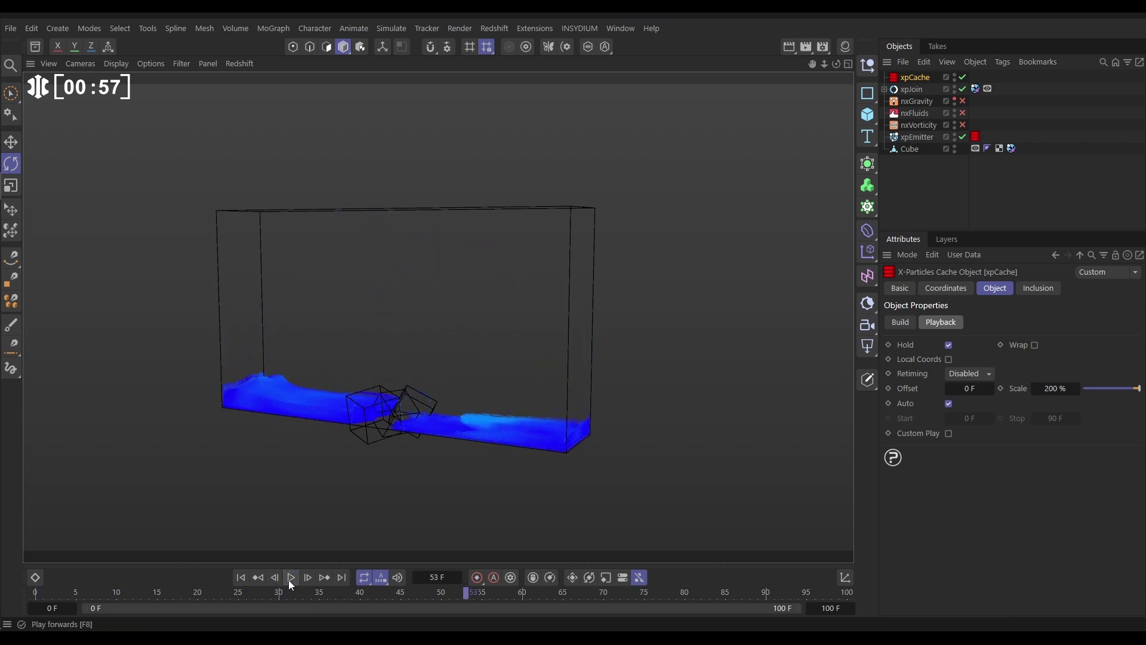
# Change Scale to 50% and play the half-speed cache from the start to frame 59
pyautogui.doubleClick(1055, 388)
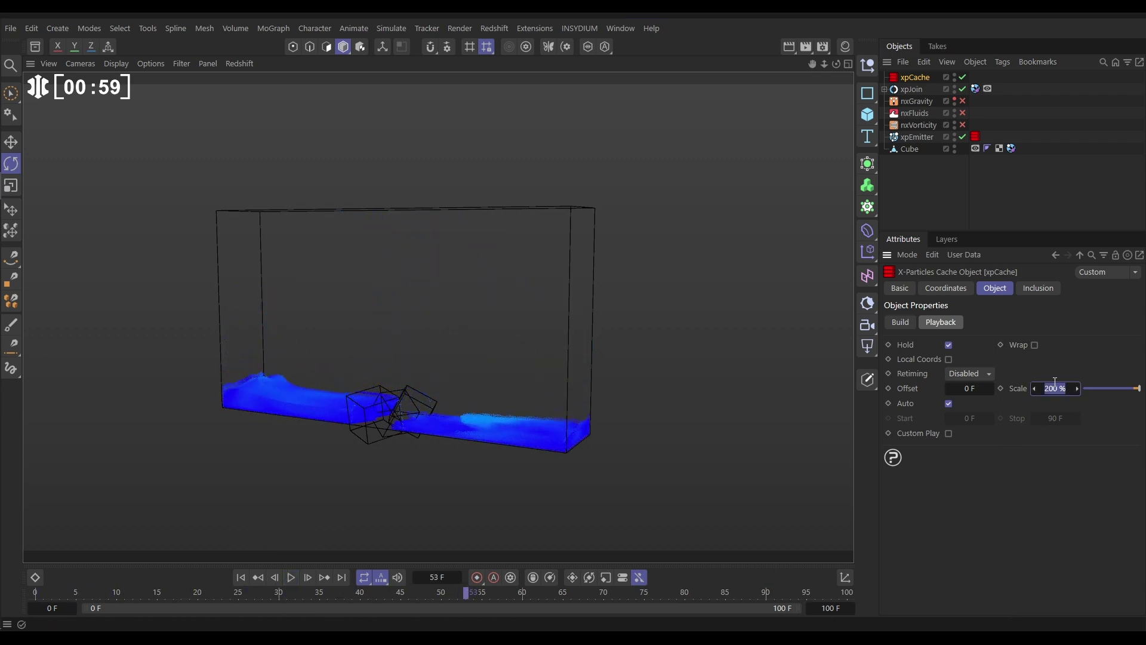
pyautogui.write('50')
pyautogui.press('Return')
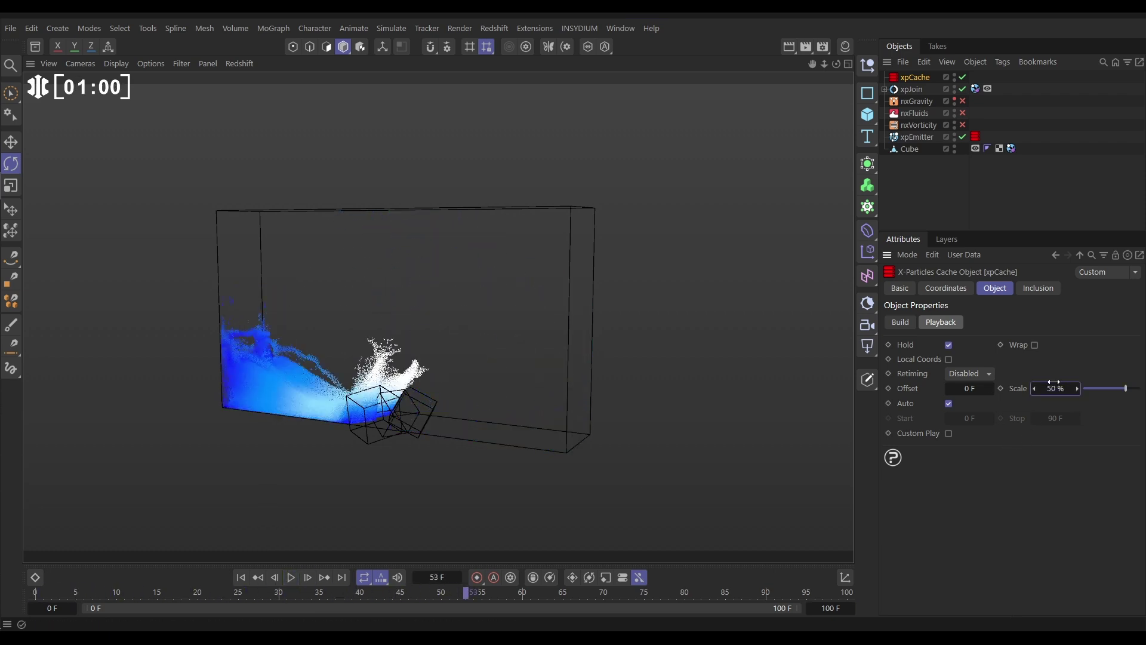
pyautogui.click(239, 577)
pyautogui.click(295, 580)
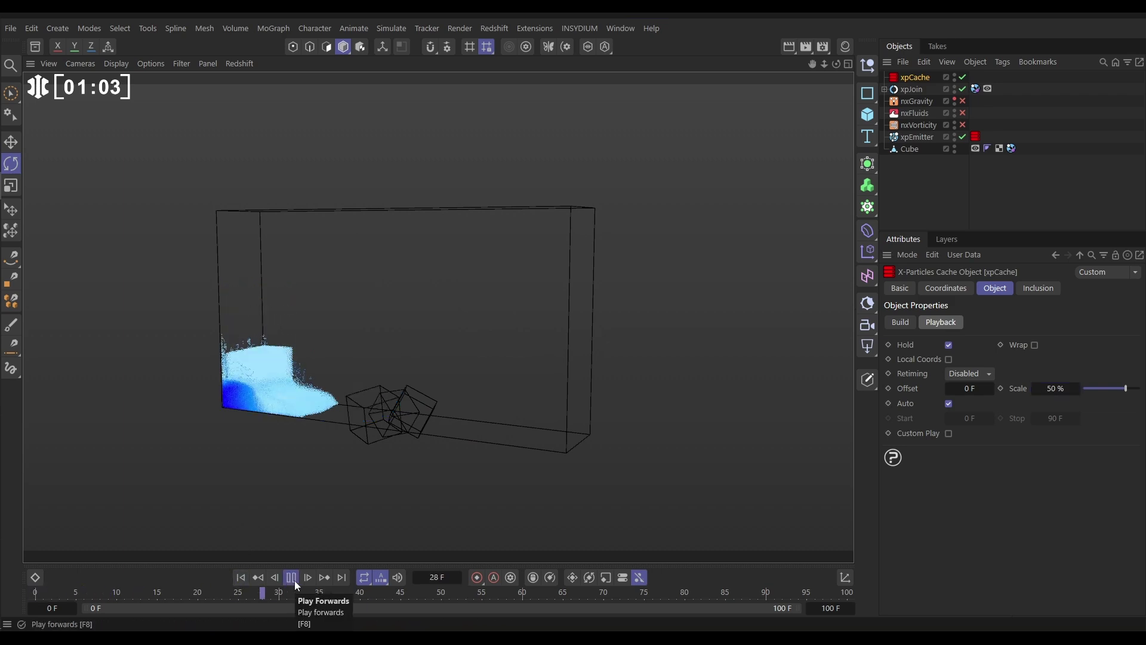
pyautogui.click(295, 580)
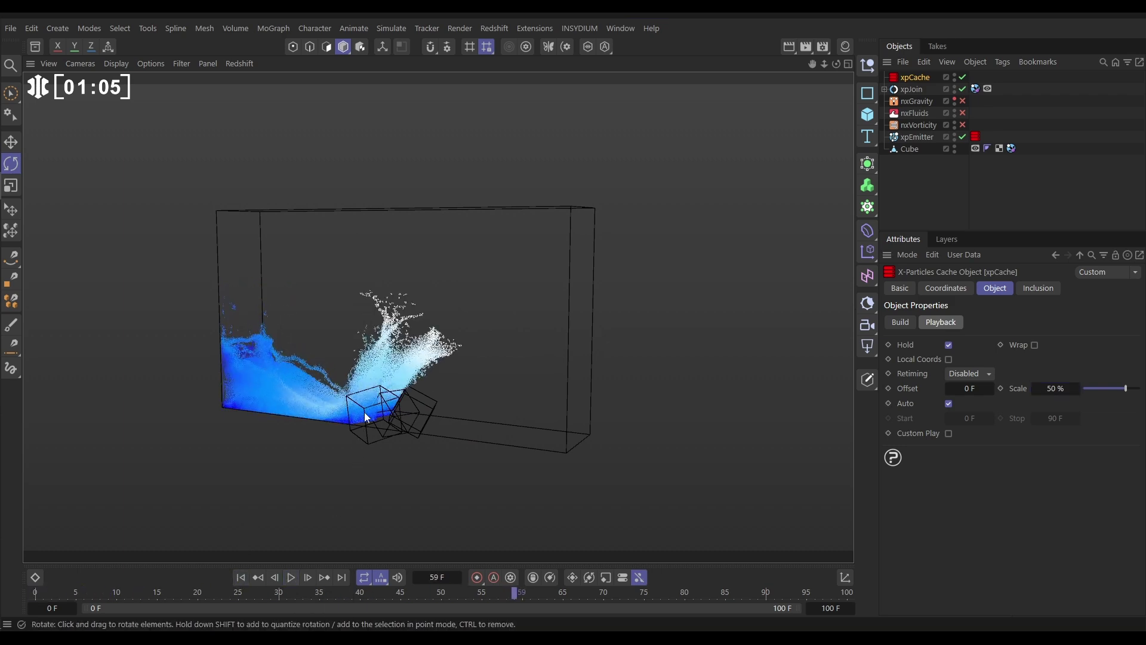
# Orbit closer to the fluid splash and replay from the start, stopping at frame 80
pyautogui.keyDown('alt'); pyautogui.moveTo(367, 417); pyautogui.dragTo(394, 352); pyautogui.keyUp('alt')
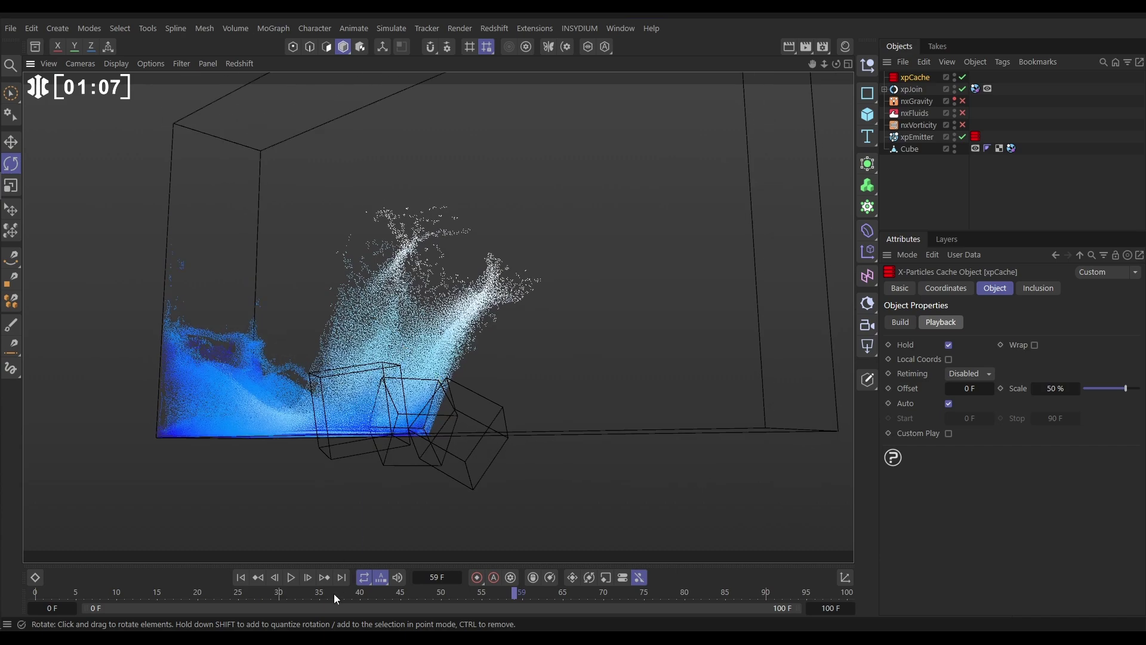
pyautogui.click(290, 578)
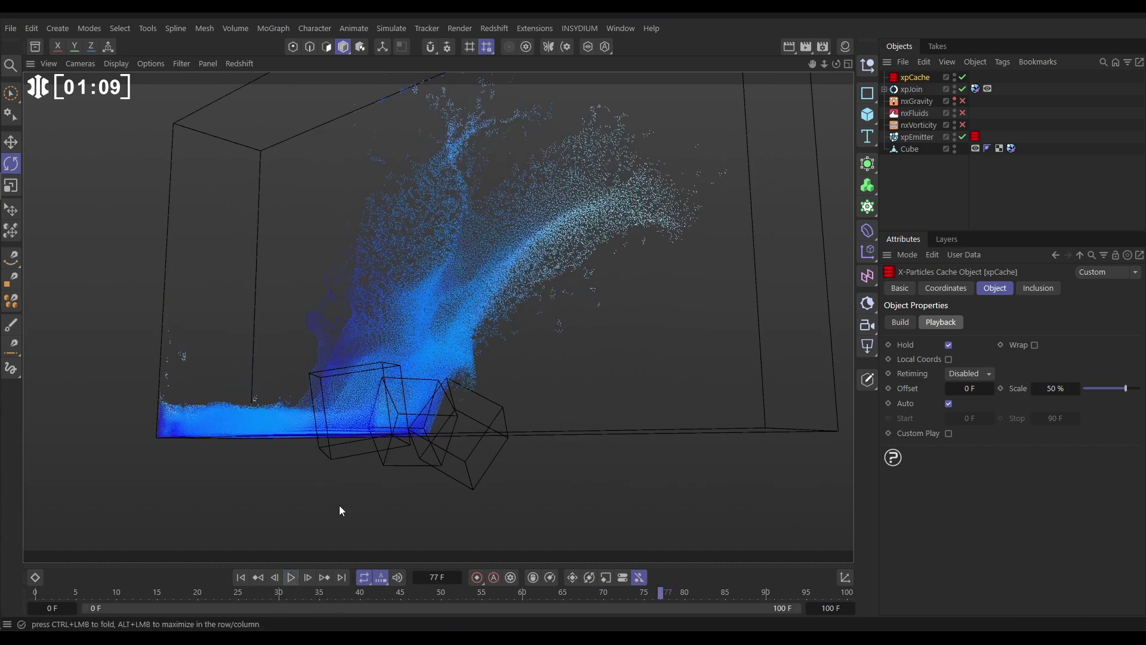
pyautogui.keyDown('alt'); pyautogui.moveTo(341, 510); pyautogui.dragTo(560, 389); pyautogui.keyUp('alt')
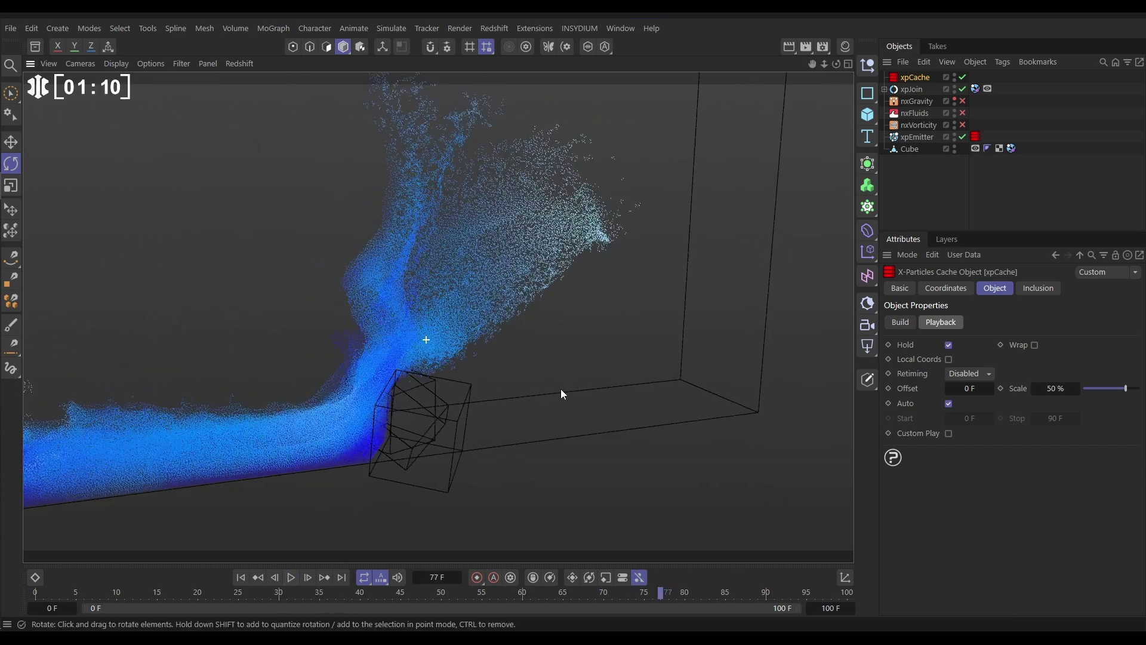
pyautogui.click(241, 577)
pyautogui.click(290, 577)
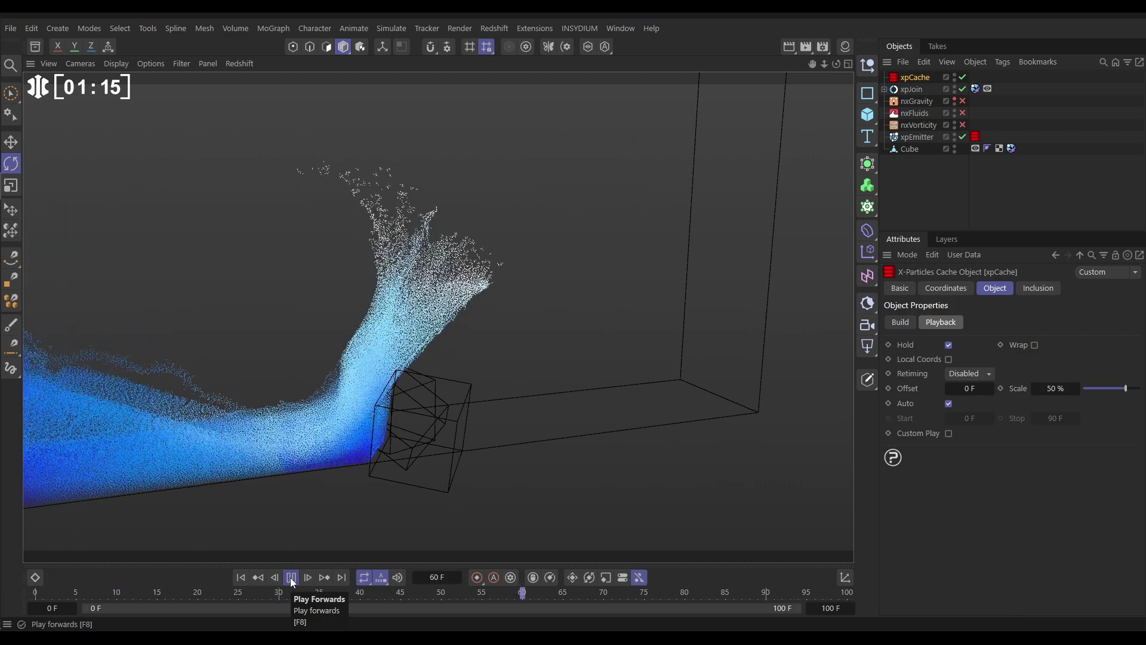
pyautogui.click(290, 578)
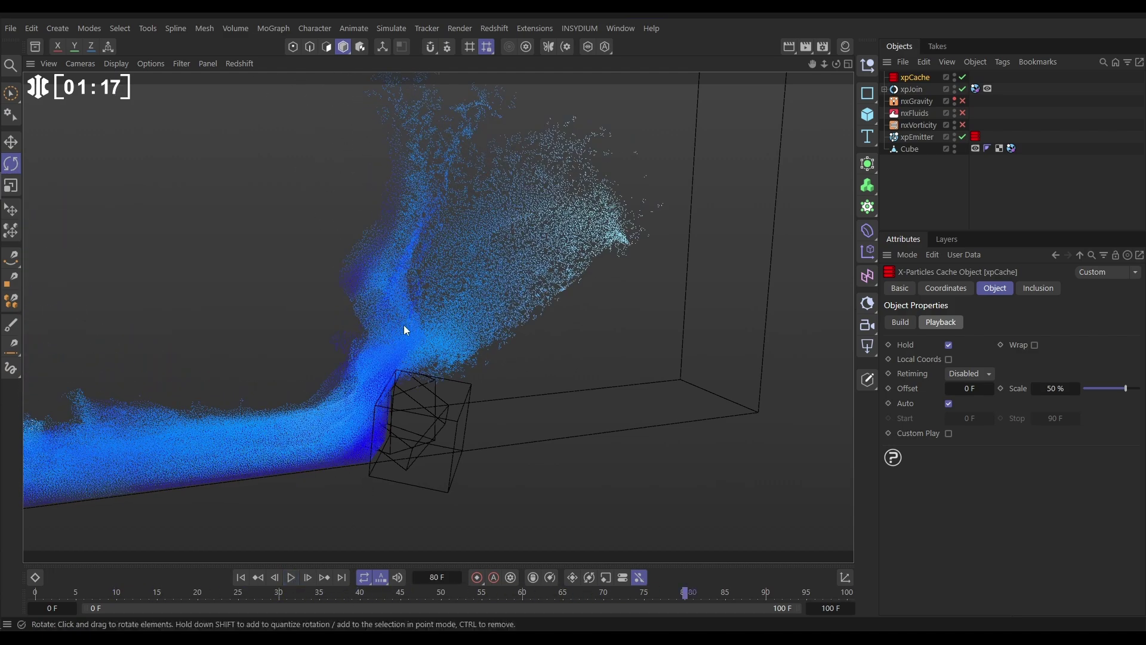
pyautogui.keyDown('alt'); pyautogui.moveTo(460, 303); pyautogui.dragTo(440, 315); pyautogui.keyUp('alt')
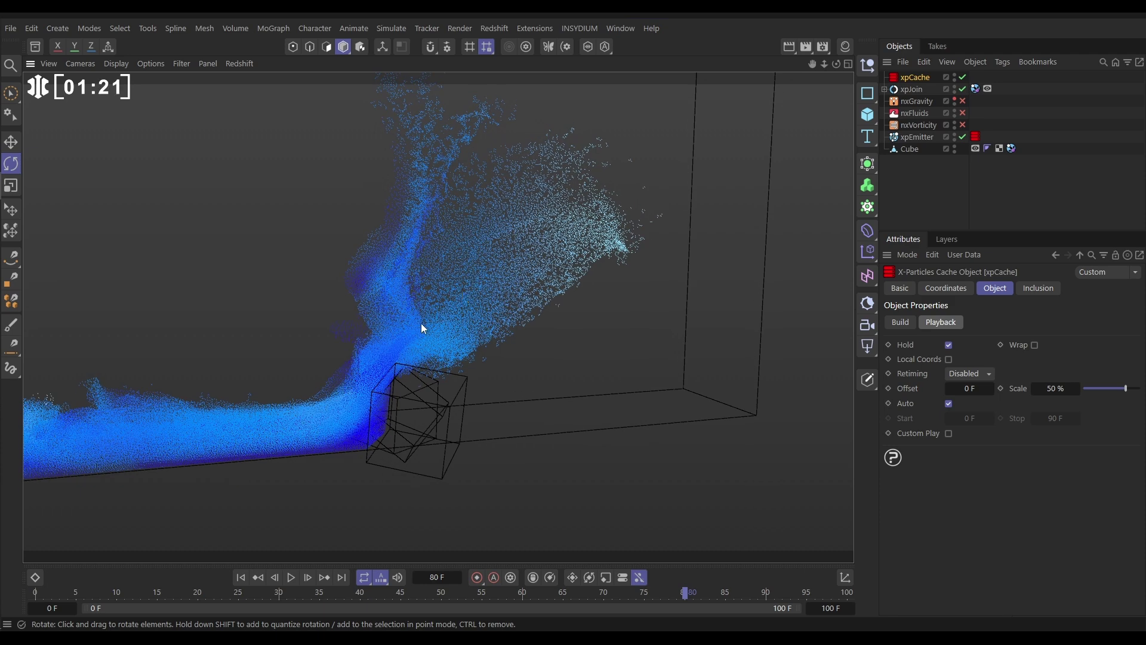
# Set Scale to 5% and play the cache from frame 0, stopping at frame 51
pyautogui.click(1050, 389)
pyautogui.write('5')
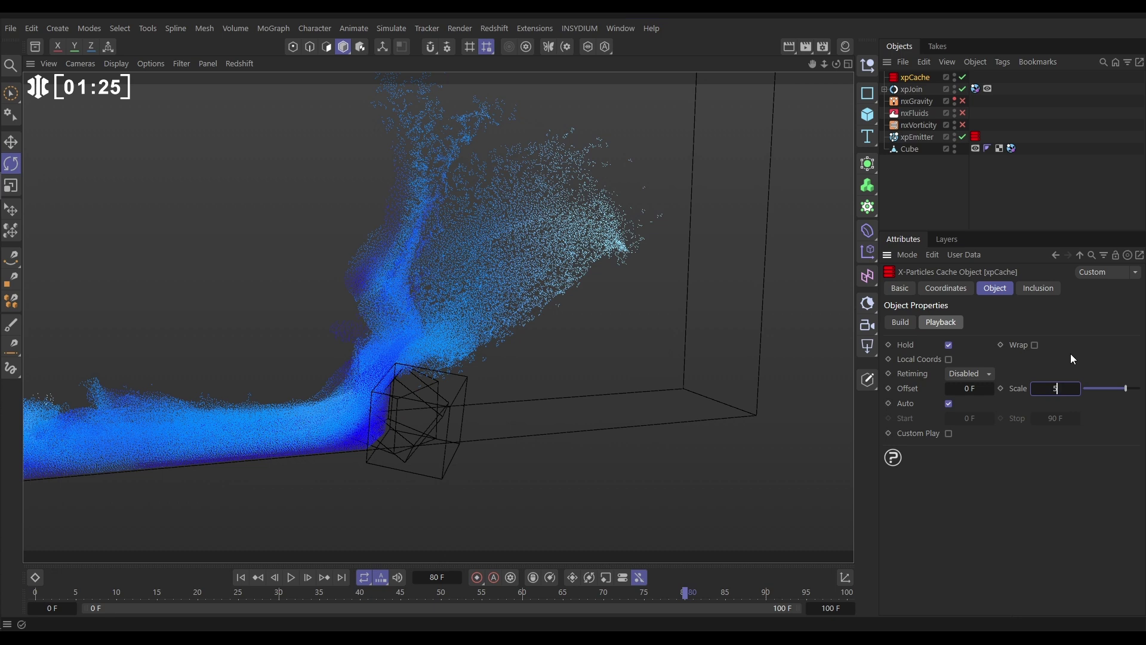
pyautogui.press('Return')
pyautogui.click(241, 577)
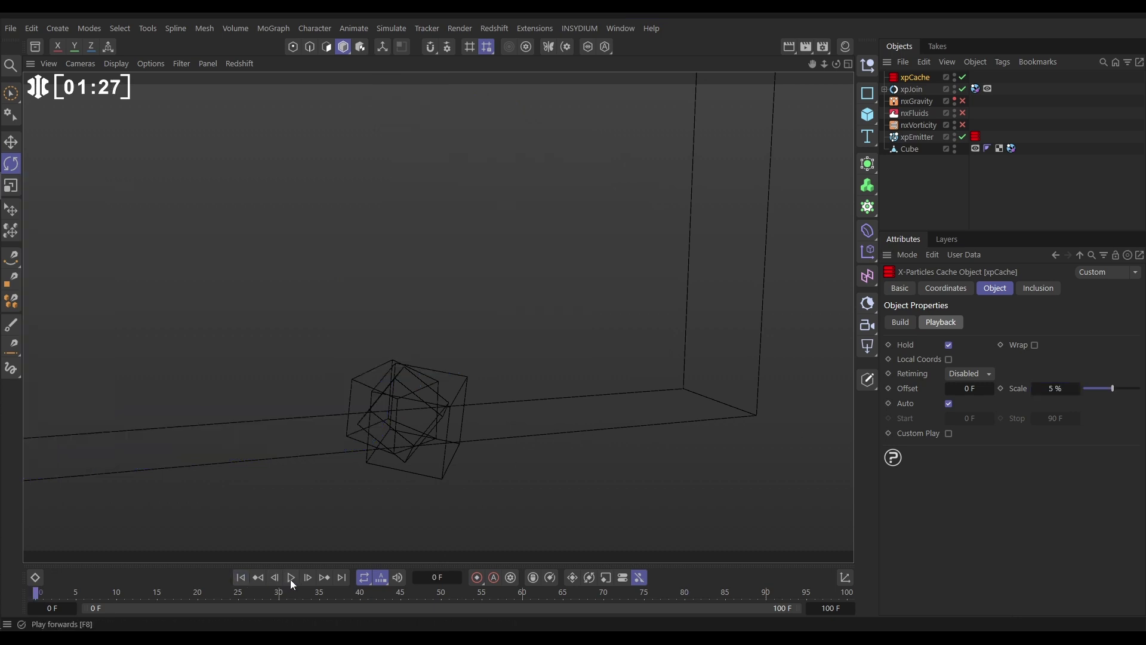
pyautogui.click(292, 577)
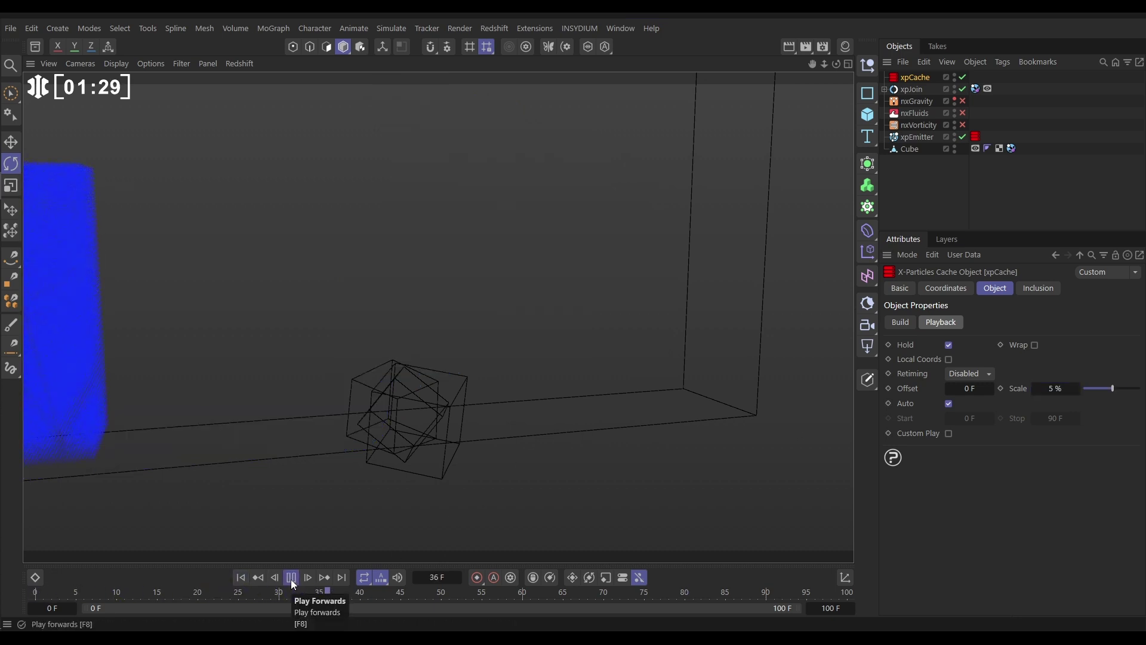
pyautogui.click(291, 578)
pyautogui.click(292, 577)
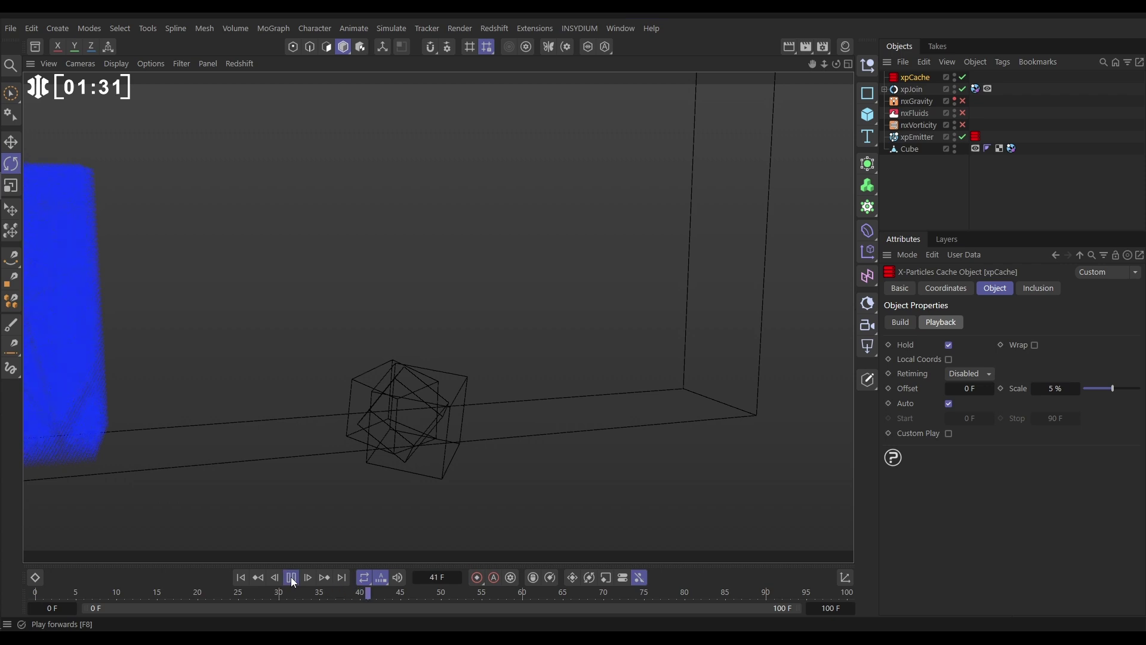
pyautogui.click(291, 577)
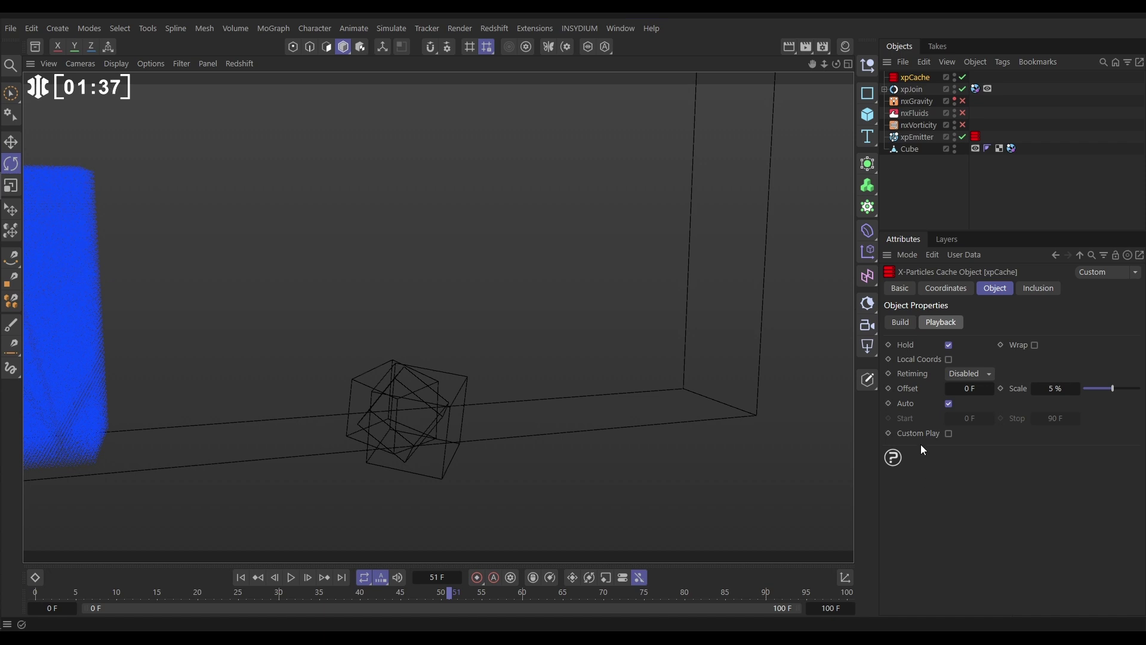
# Set the xpCache Offset to 25 F
pyautogui.doubleClick(963, 389)
pyautogui.write('25')
pyautogui.press('Return')
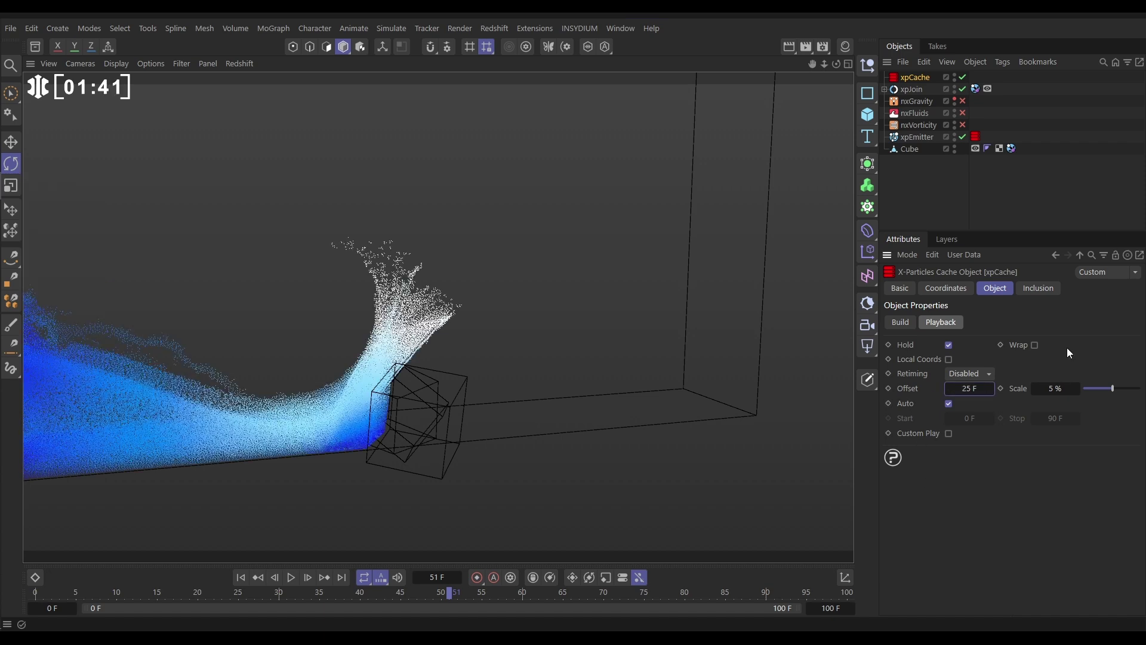
pyautogui.keyDown('alt'); pyautogui.moveTo(392, 428); pyautogui.dragTo(293, 429); pyautogui.keyUp('alt')
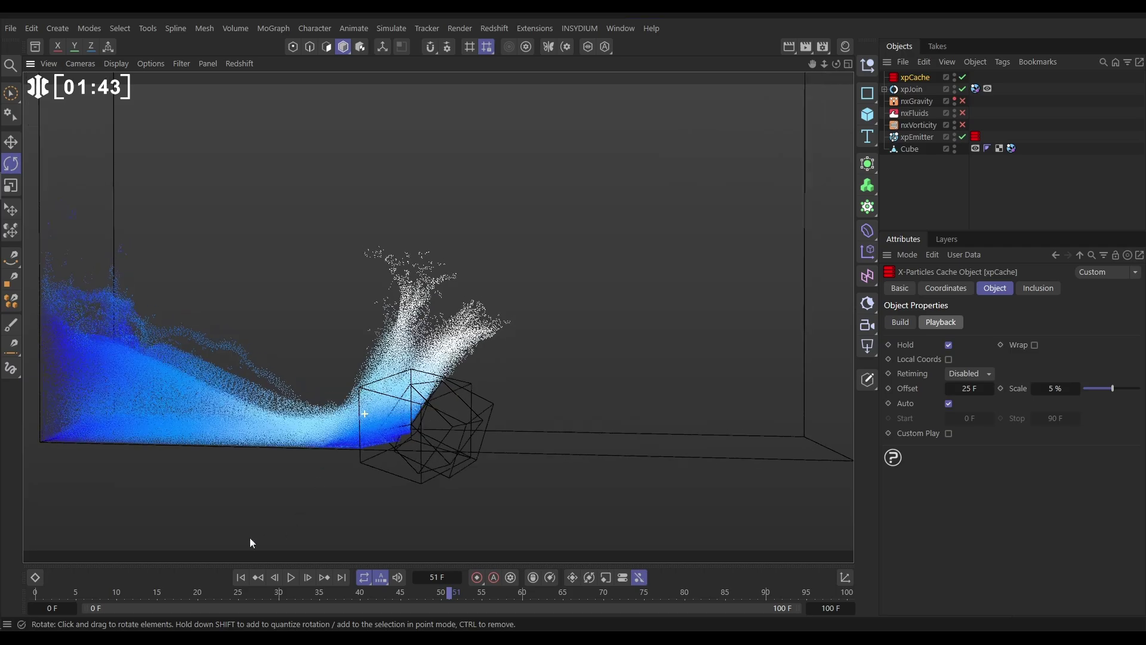
# Play the offset 5% cache from frame 0 and zoom out to view the whole tank
pyautogui.click(242, 577)
pyautogui.click(293, 578)
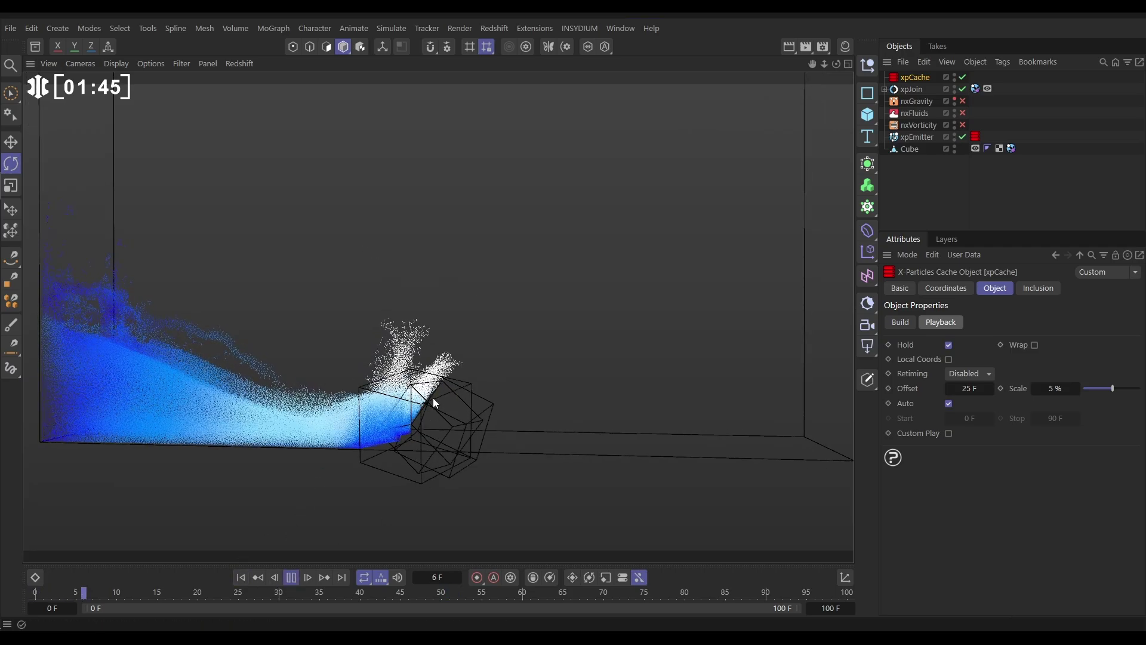
pyautogui.keyDown('alt'); pyautogui.moveTo(432, 397); pyautogui.dragTo(531, 373); pyautogui.keyUp('alt')
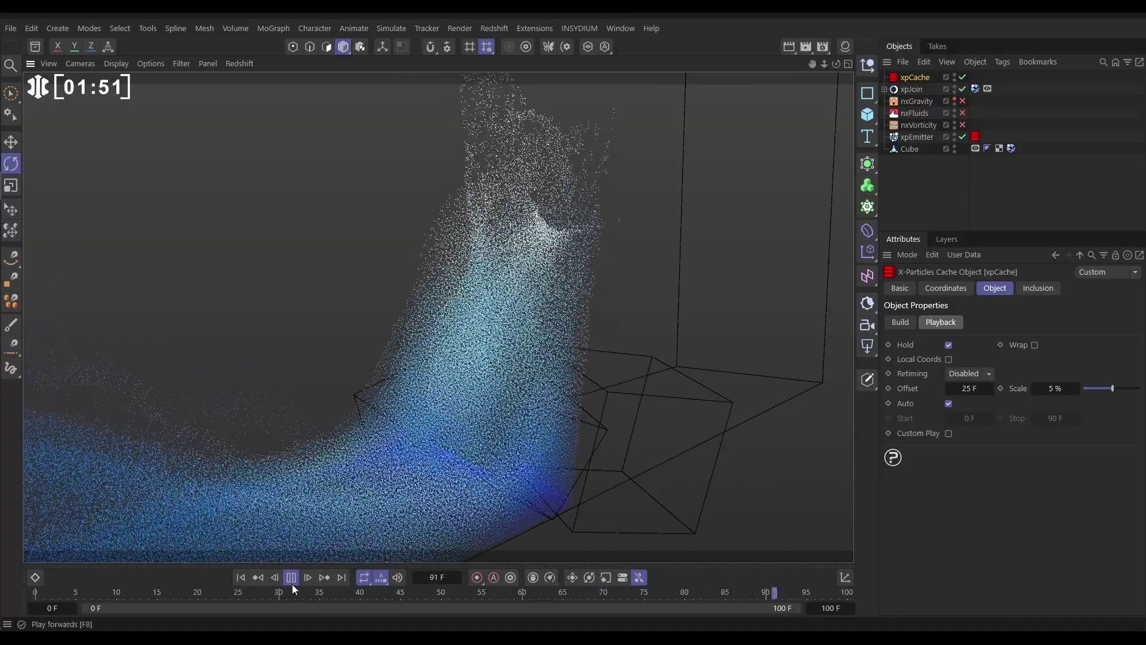
pyautogui.click(292, 577)
pyautogui.scroll(-5, 452, 413)
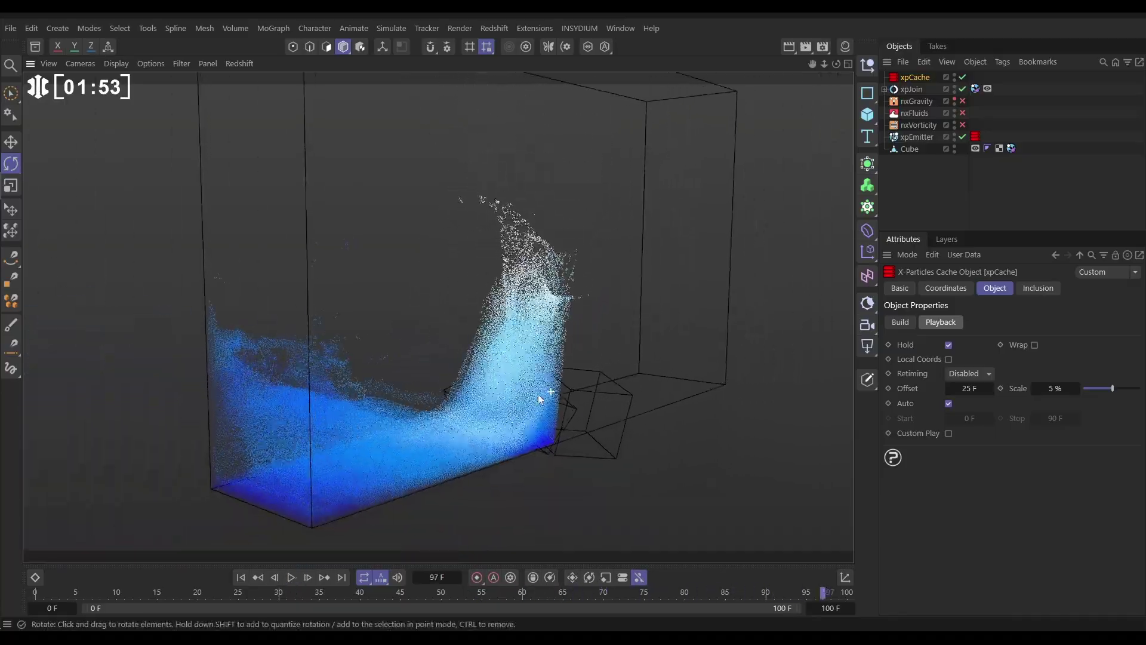
pyautogui.keyDown('alt'); pyautogui.moveTo(452, 413); pyautogui.dragTo(483, 400); pyautogui.keyUp('alt')
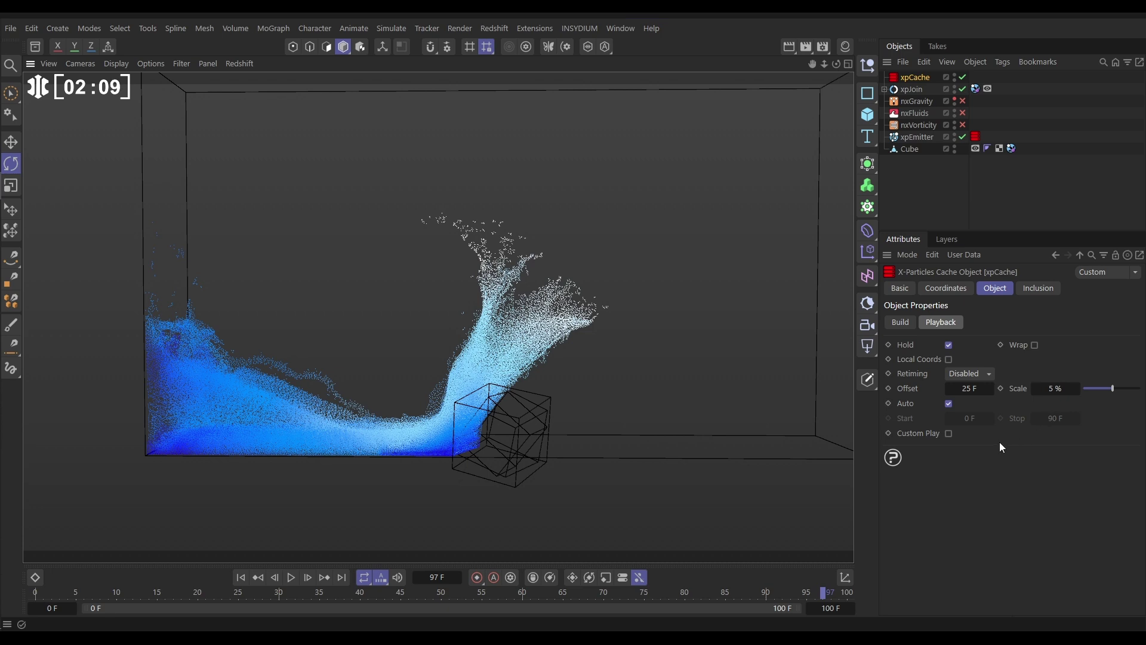
# Enter 0 F for Offset and 100% for Scale, then orbit around the fluid tank
pyautogui.doubleClick(963, 388)
pyautogui.write('0')
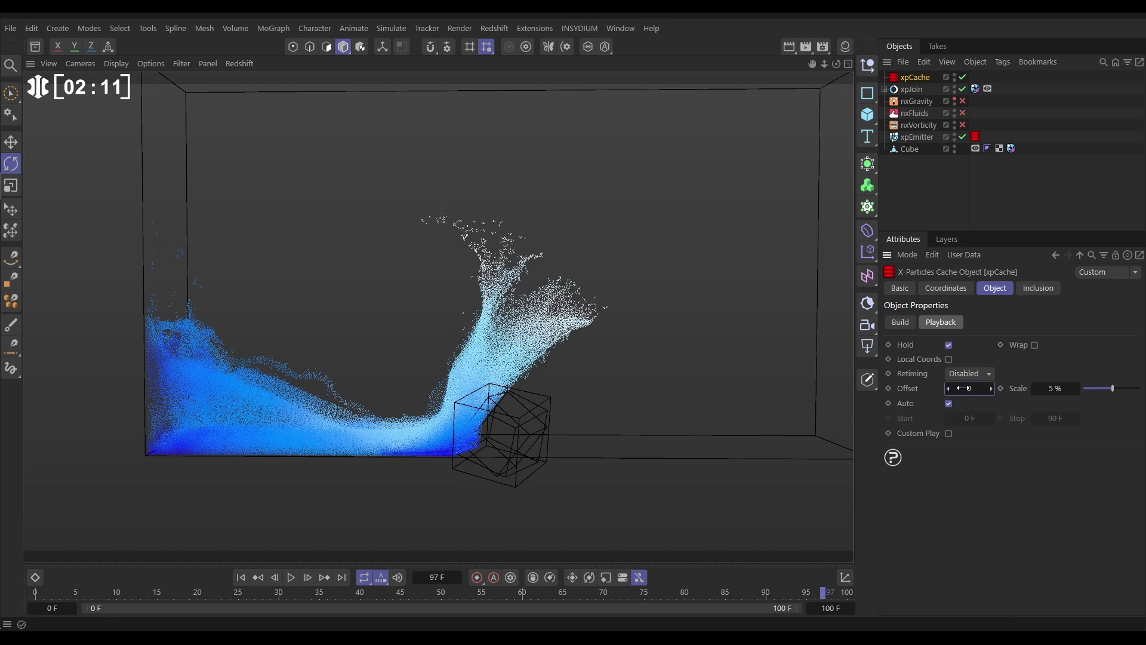
pyautogui.press('Tab')
pyautogui.write('100')
pyautogui.press('Return')
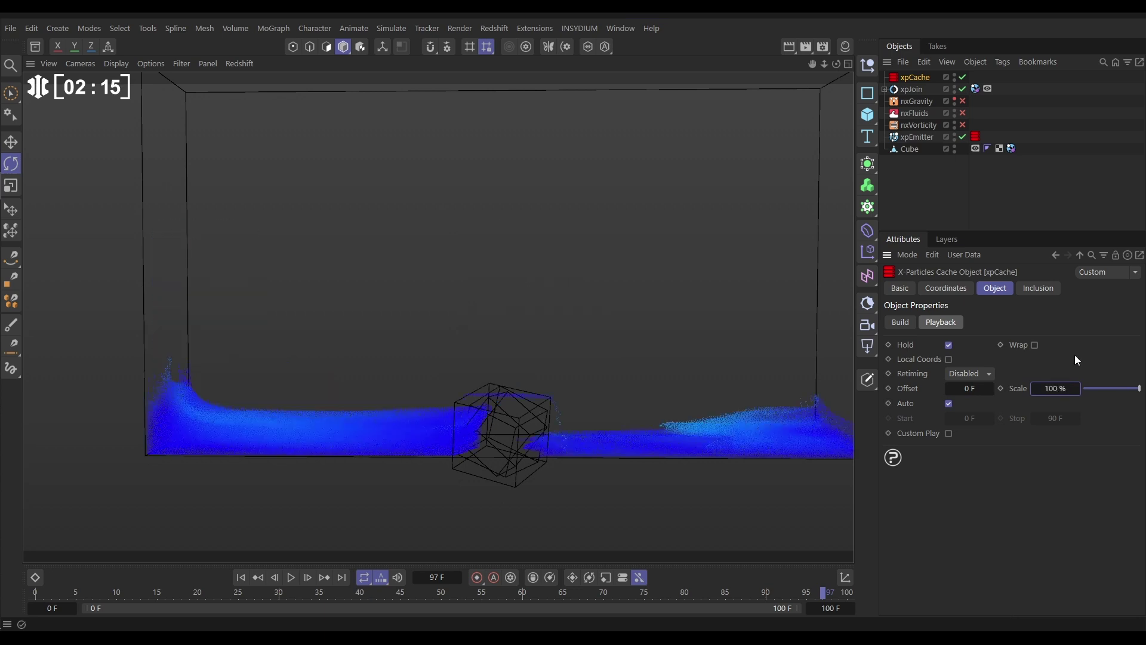
pyautogui.scroll(-5, 589, 331)
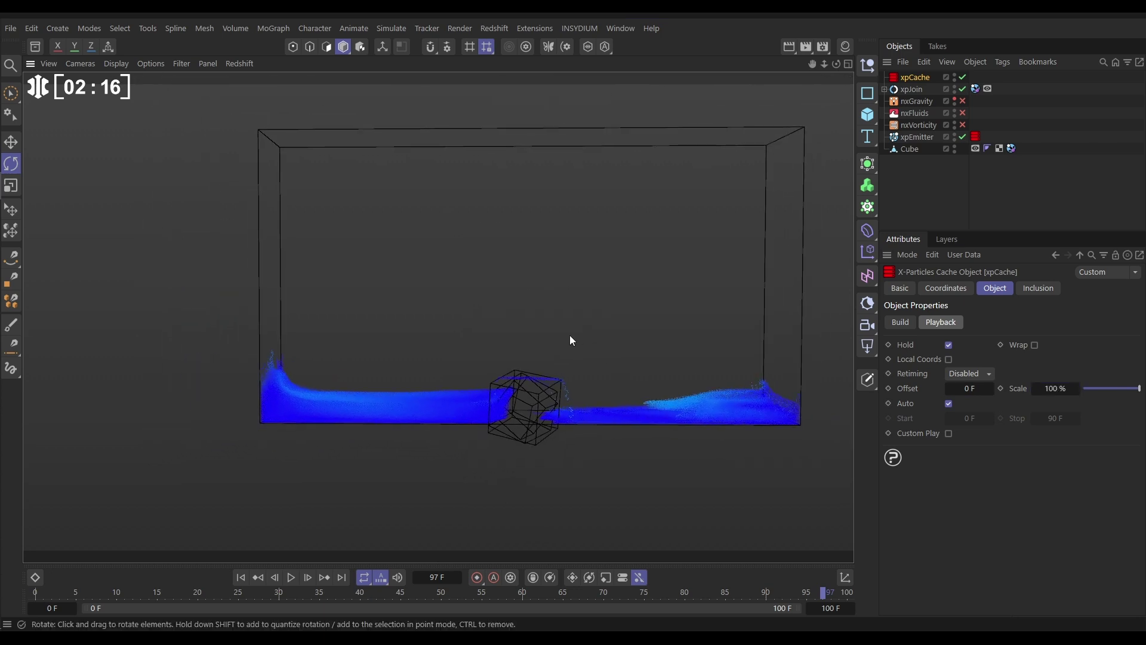
pyautogui.keyDown('alt'); pyautogui.moveTo(570, 340); pyautogui.dragTo(448, 338); pyautogui.keyUp('alt')
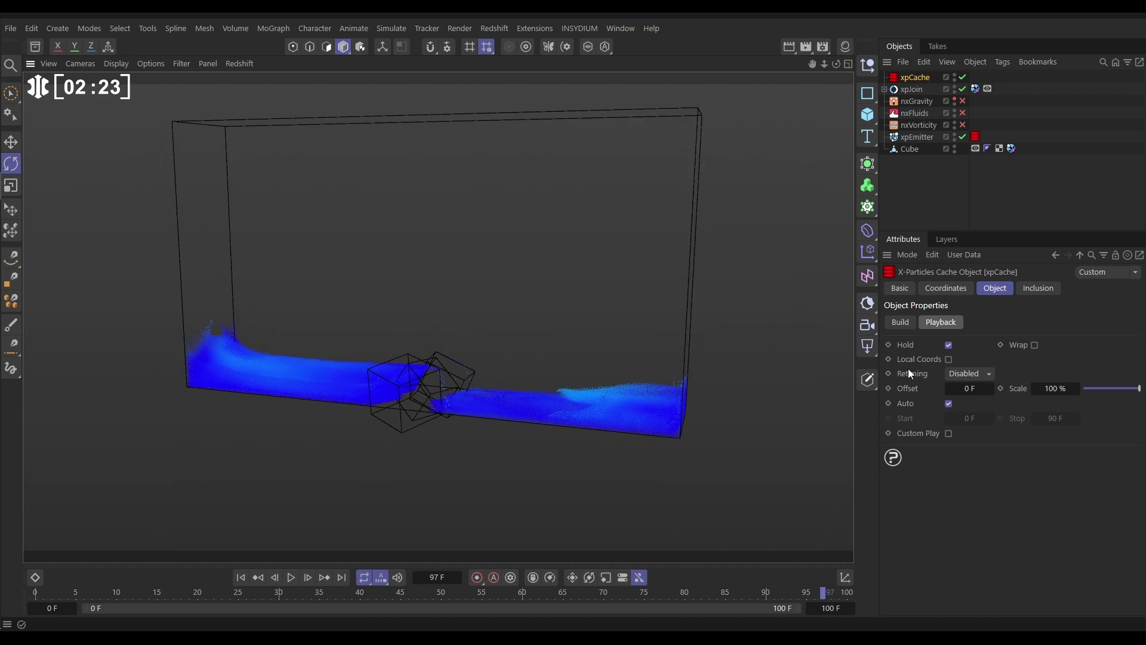
# Switch Retiming to Time (s) and key Time 0 at frame 0
pyautogui.click(964, 375)
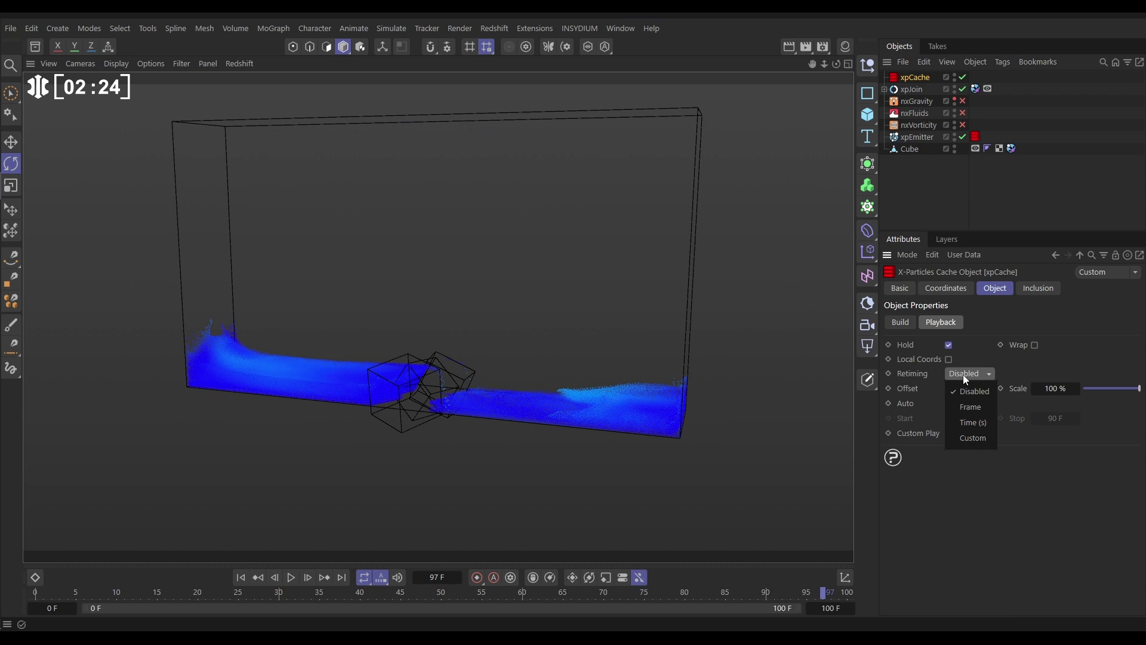
pyautogui.click(972, 421)
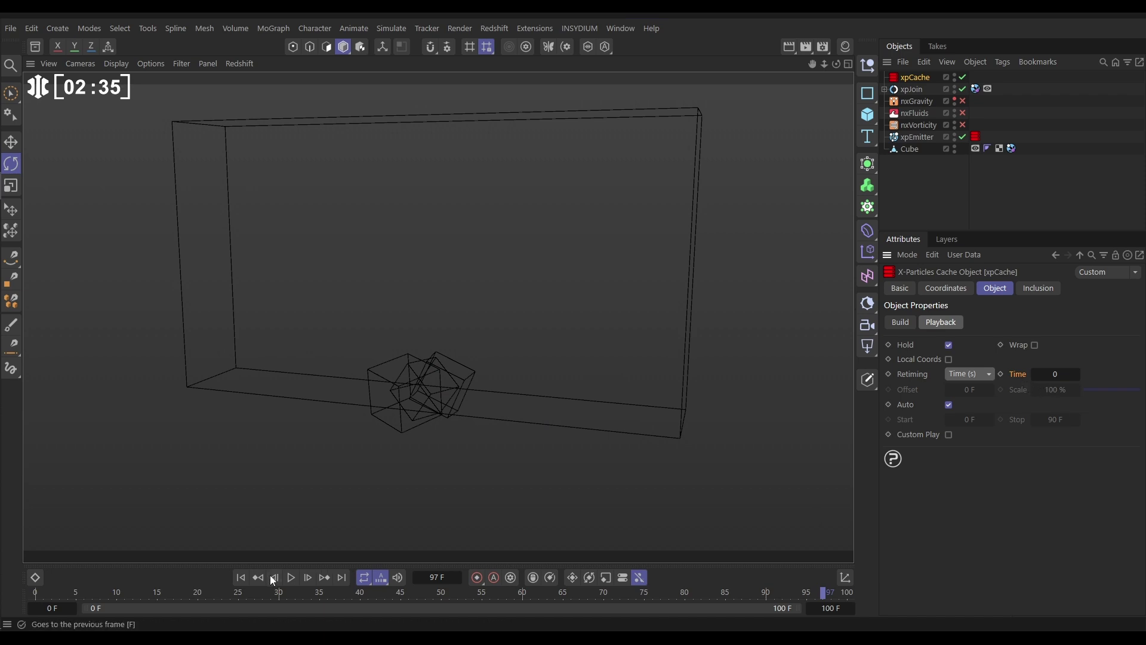
pyautogui.click(238, 577)
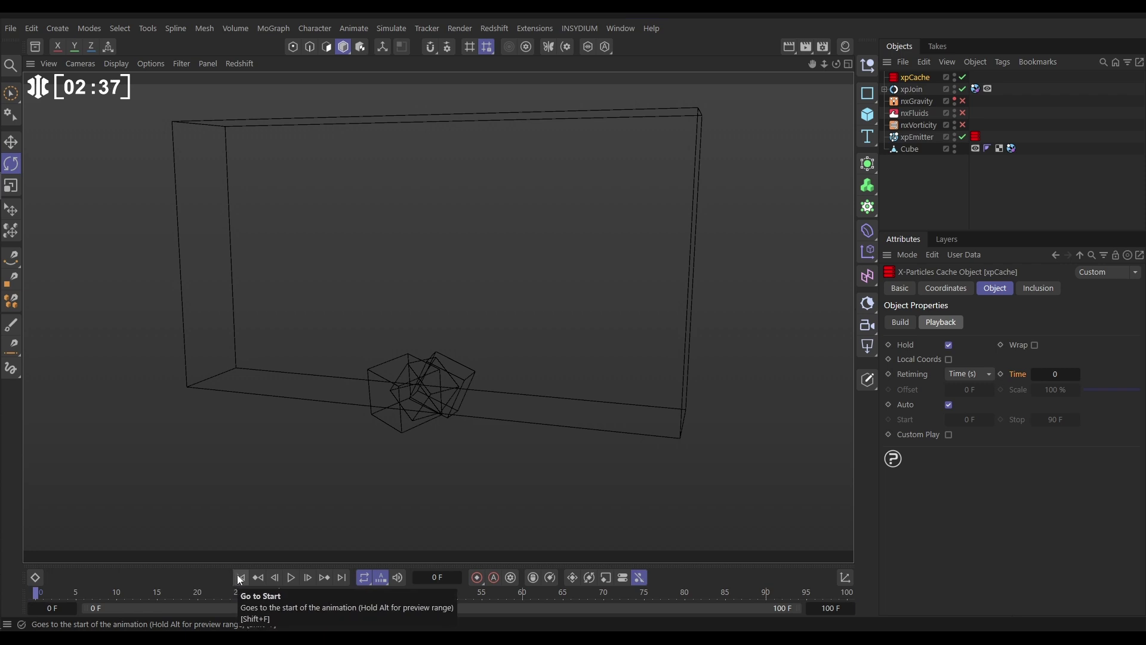
pyautogui.click(1002, 373)
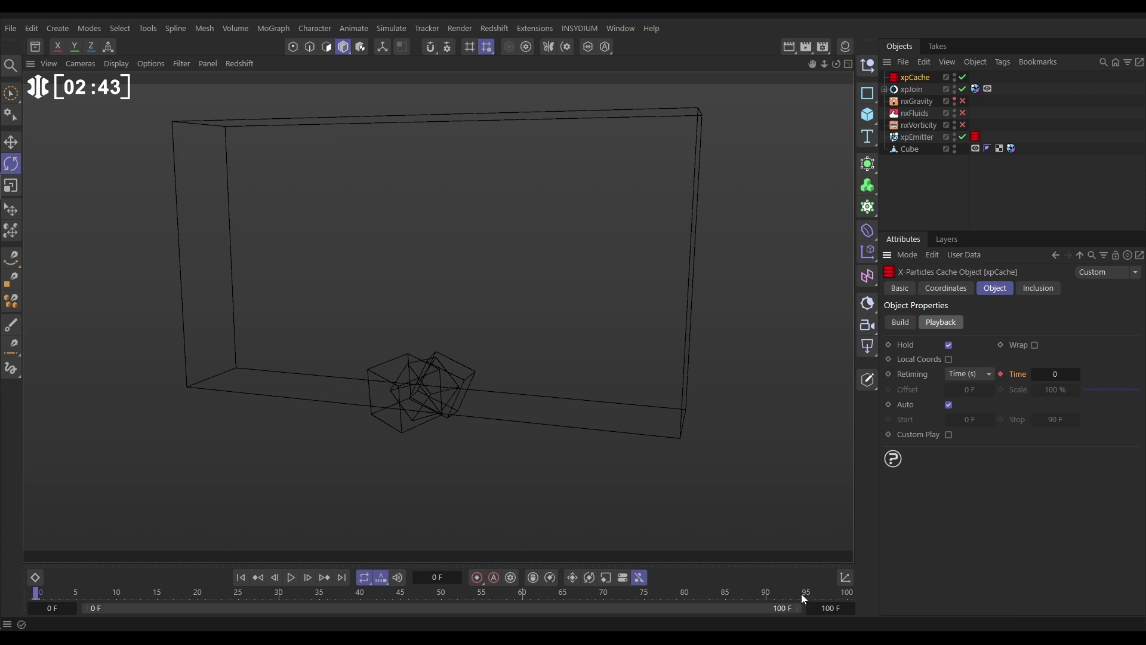
# At frame 100, enter 100/30 as Time and key the resulting 3.3333
pyautogui.moveTo(802, 596); pyautogui.dragTo(862, 596)
pyautogui.click(1068, 374)
pyautogui.write('100/')
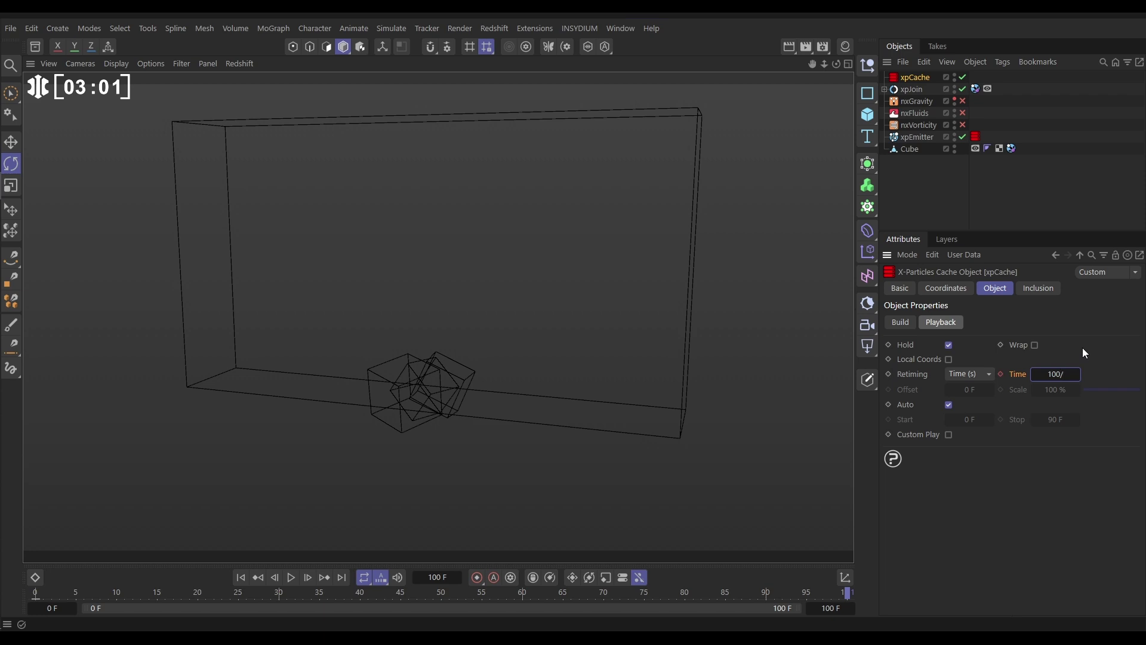
pyautogui.write('3')
pyautogui.write('0')
pyautogui.press('Return')
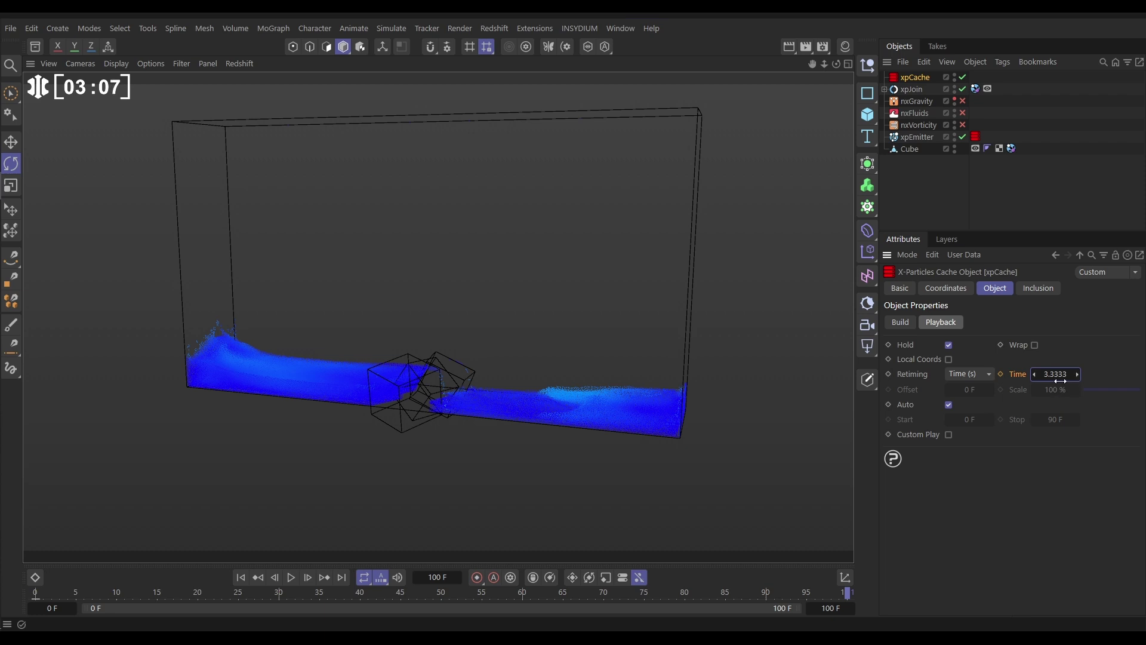
pyautogui.click(1000, 374)
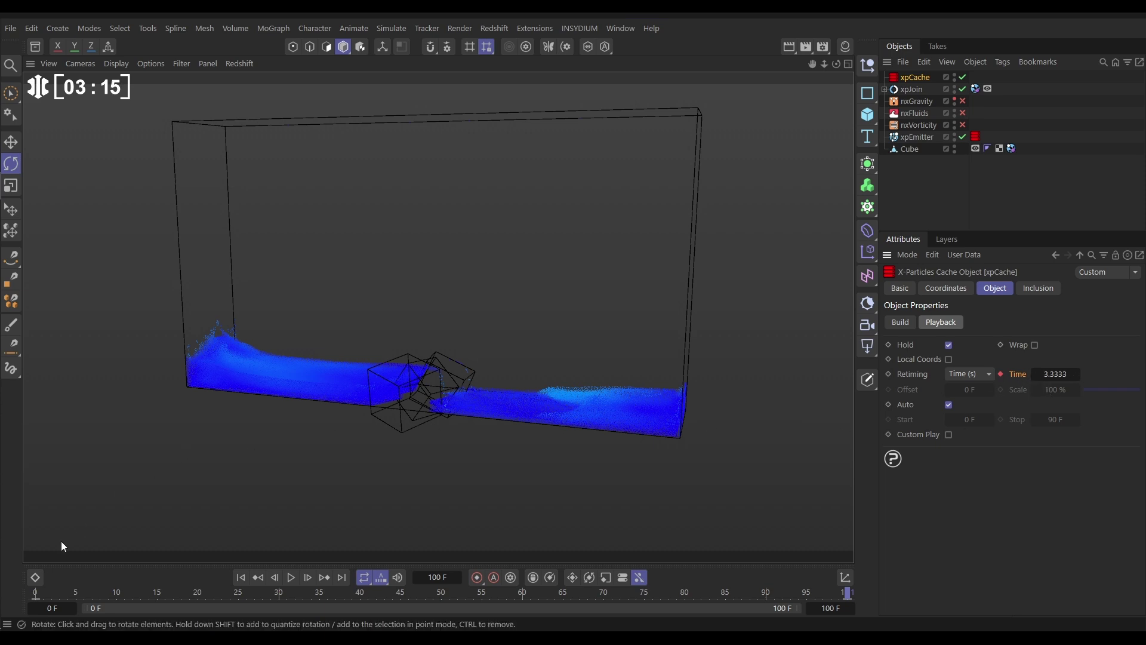
pyautogui.click(35, 575)
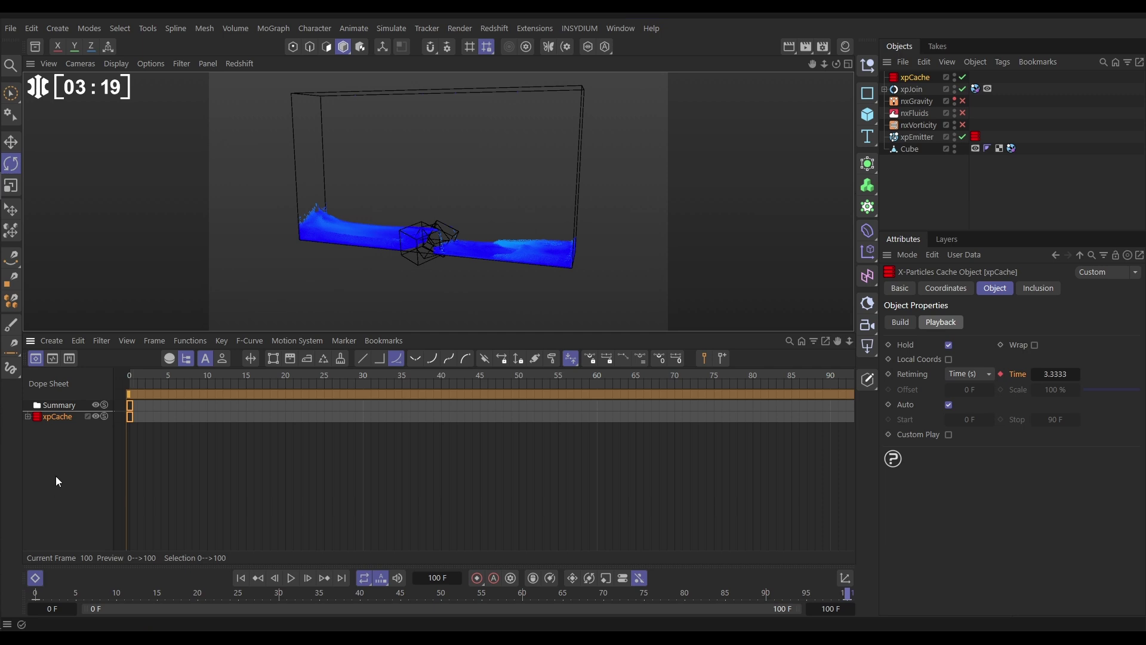
# Expand xpCache to its Time track, frame the 0–100 range, and switch to F-Curve mode
pyautogui.click(56, 417)
pyautogui.click(28, 417)
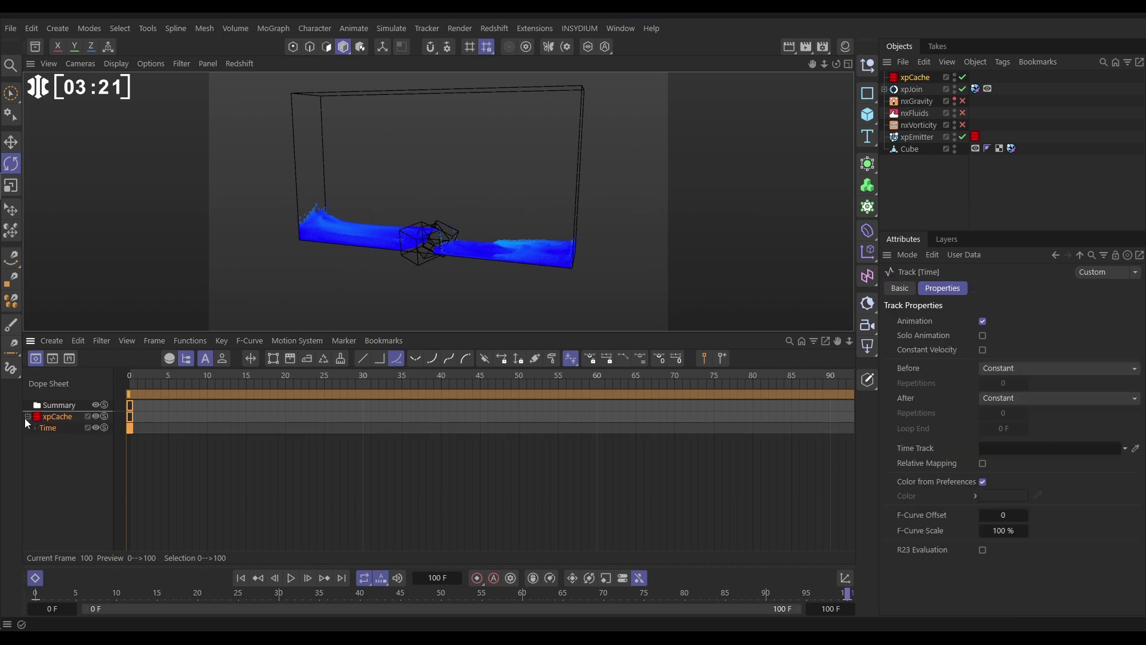
pyautogui.click(45, 427)
pyautogui.press('h')
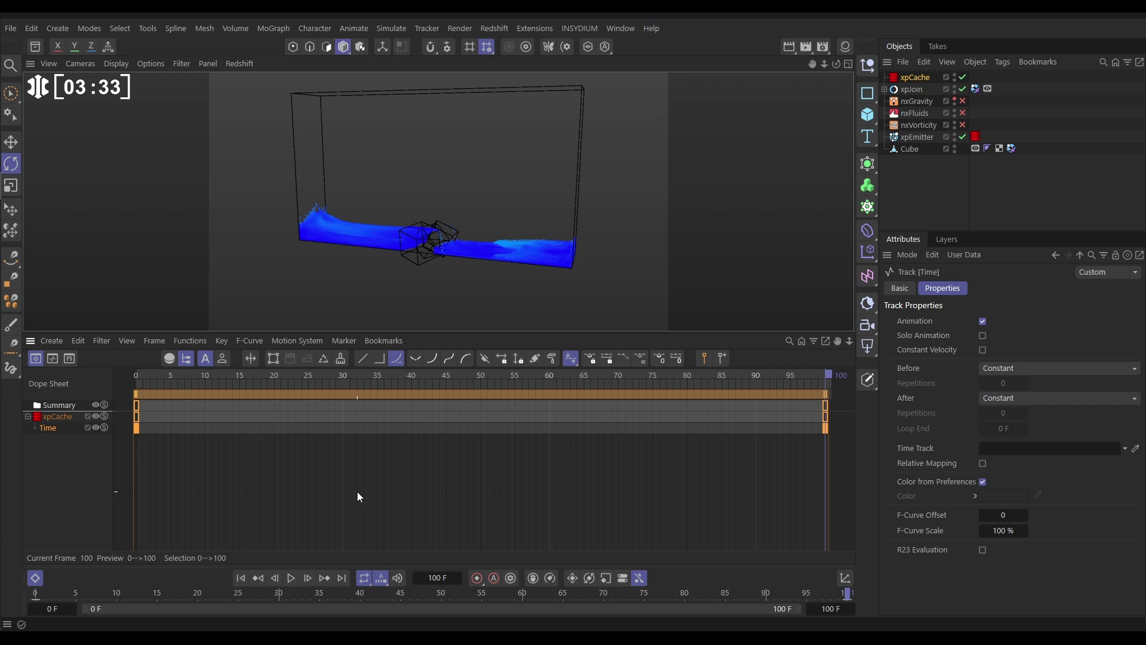
pyautogui.click(52, 359)
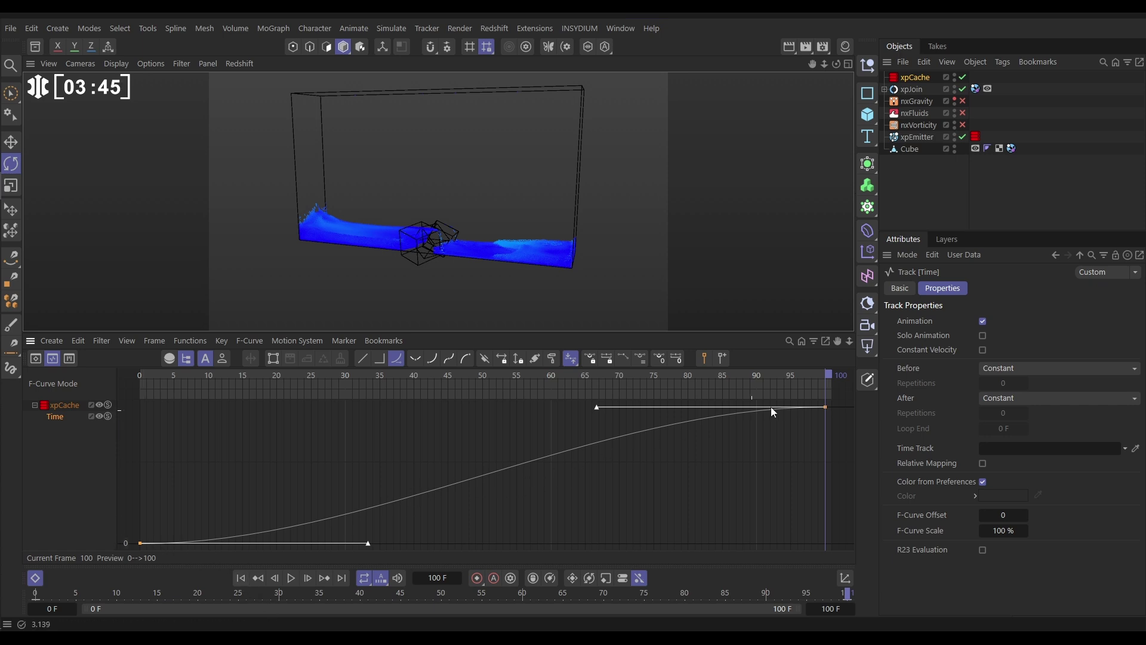
# Preview the retimed fluid from frame 0, then give the Time keys linear interpolation
pyautogui.click(241, 578)
pyautogui.click(292, 578)
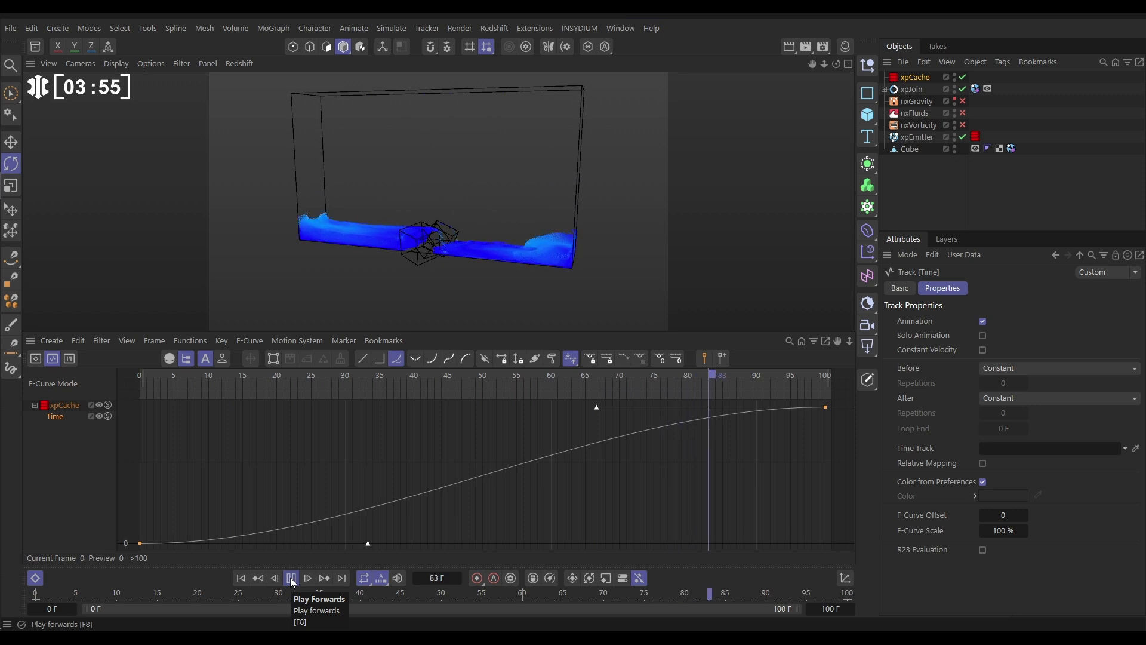
pyautogui.click(292, 578)
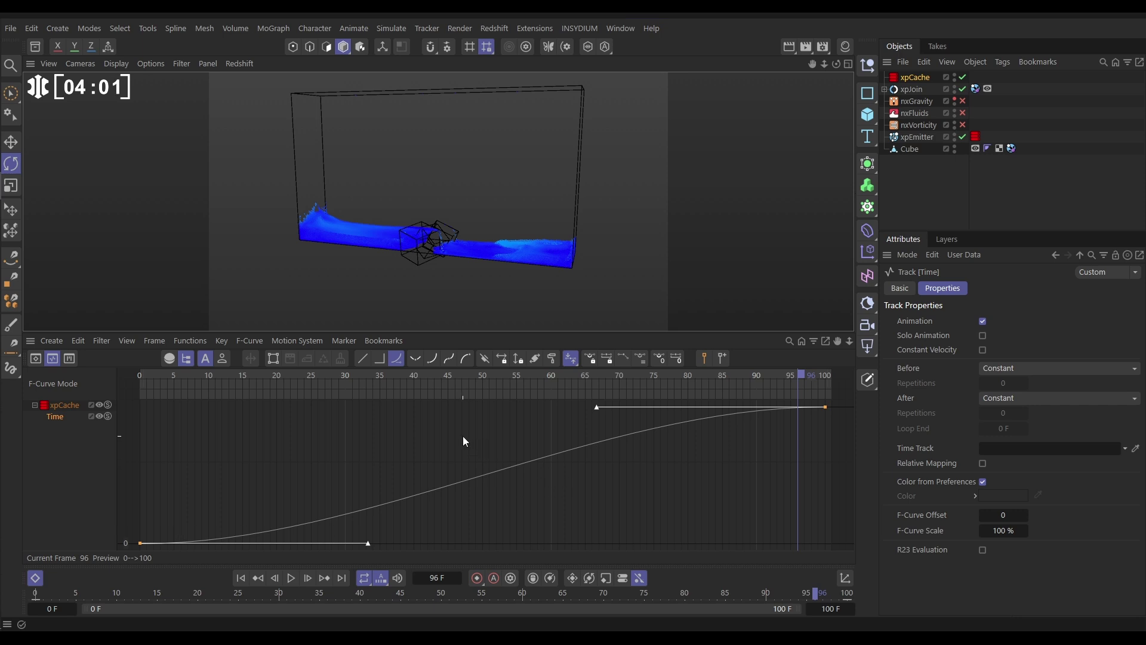
pyautogui.click(364, 358)
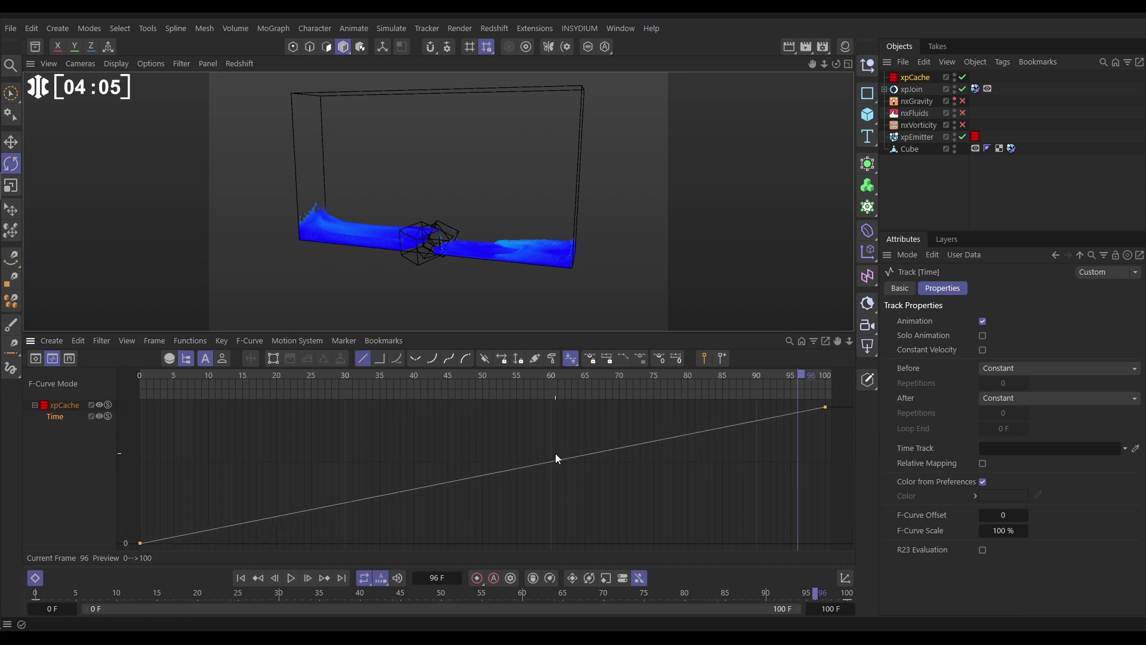
# Replay the linear-ramp cache from the start, then scrub back to frame 27
pyautogui.click(241, 577)
pyautogui.click(291, 577)
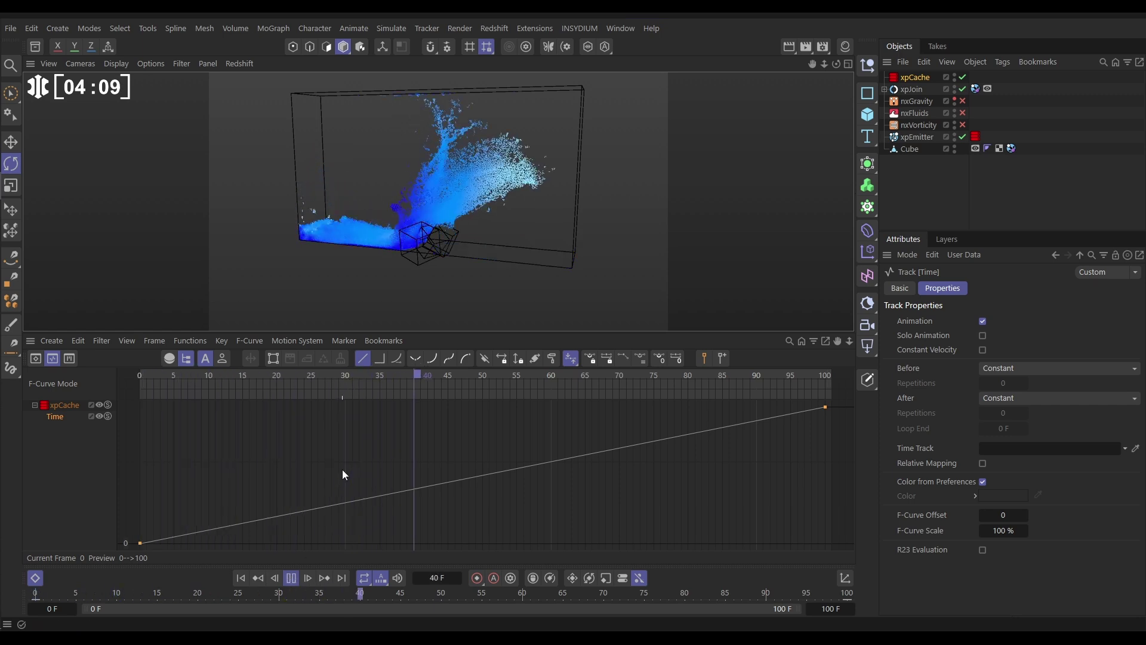
pyautogui.click(290, 577)
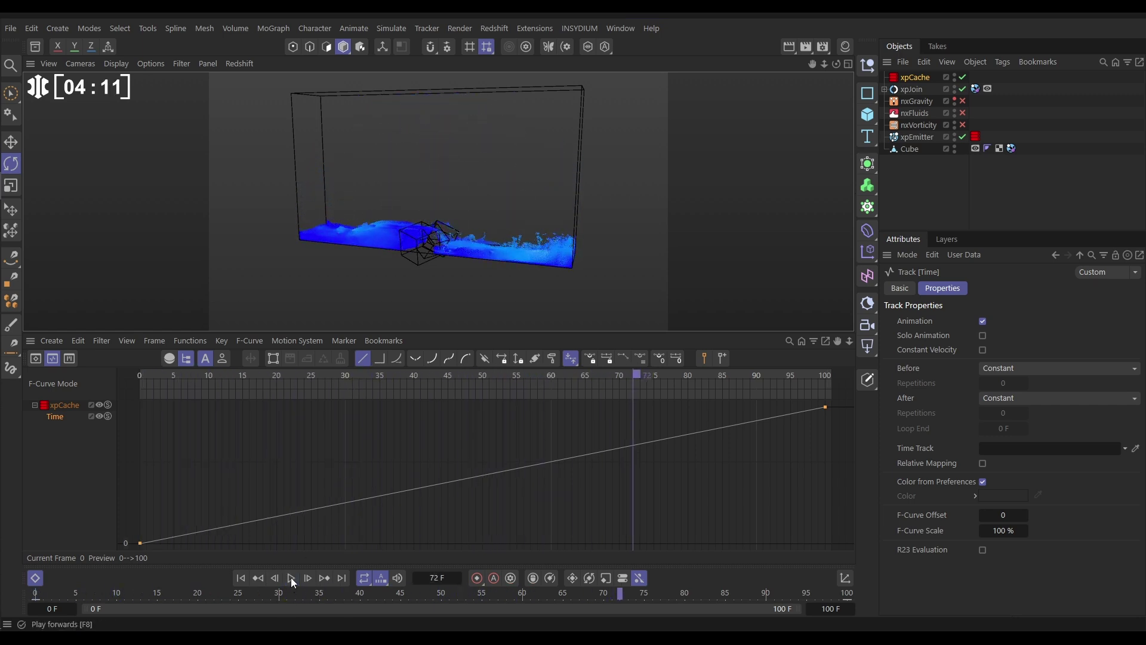
pyautogui.moveTo(468, 377); pyautogui.dragTo(323, 393)
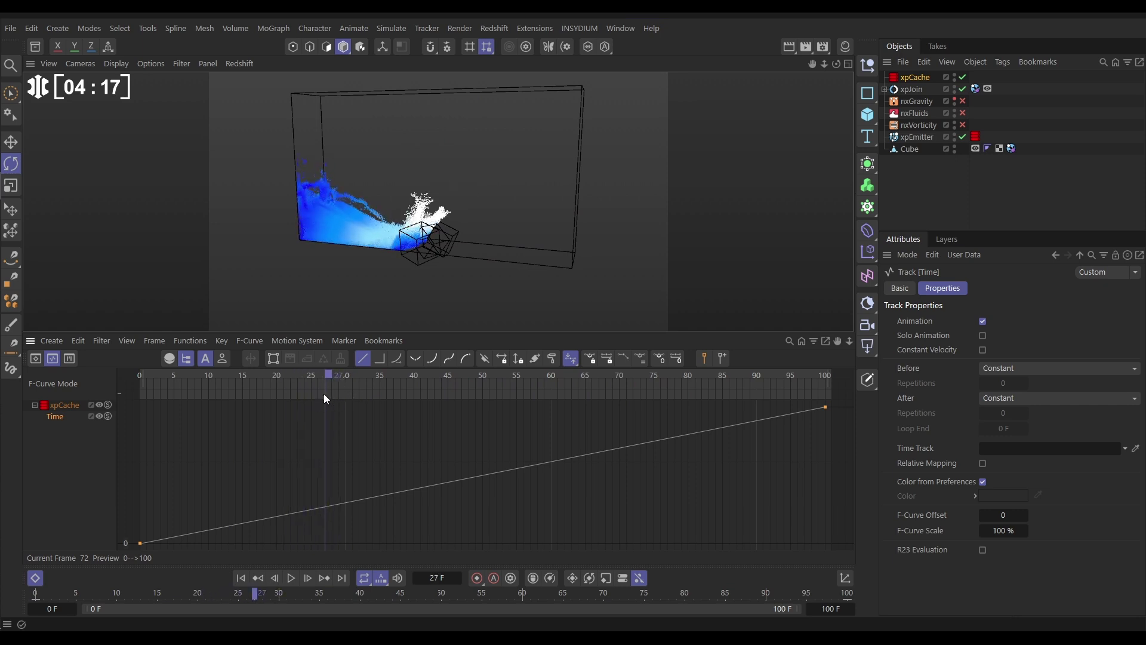
# Key xpCache Time at frames 27 and 50, then lower the frame-50 and frame-100 keys
pyautogui.keyDown('ctrl'); pyautogui.click(324, 506); pyautogui.keyUp('ctrl')
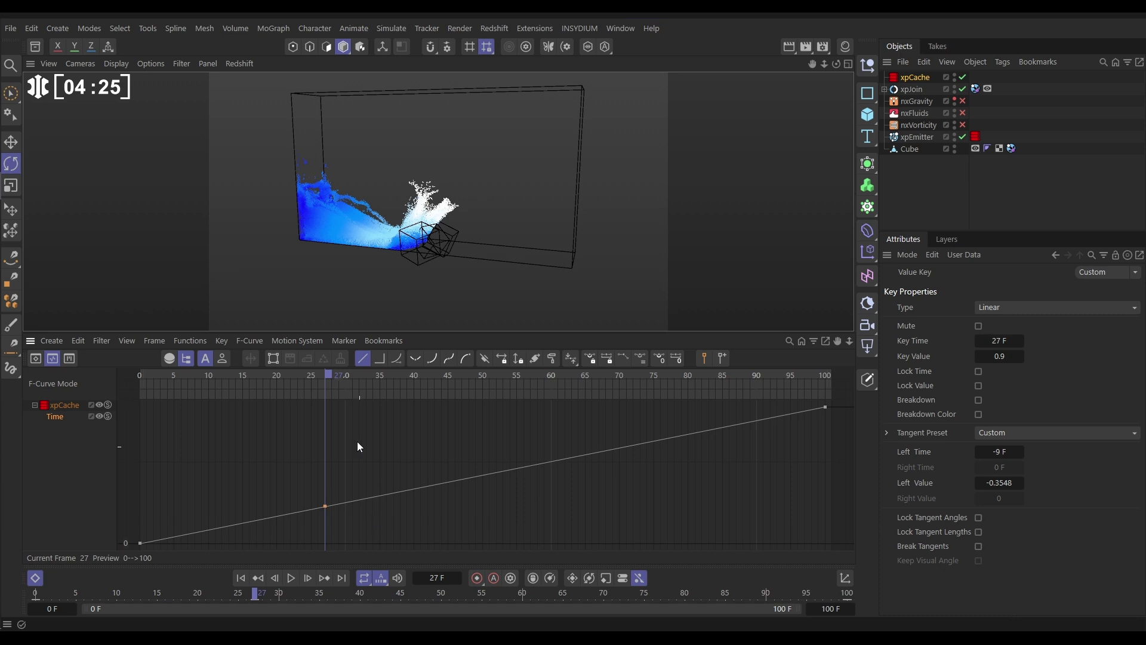
pyautogui.moveTo(328, 378); pyautogui.dragTo(485, 371)
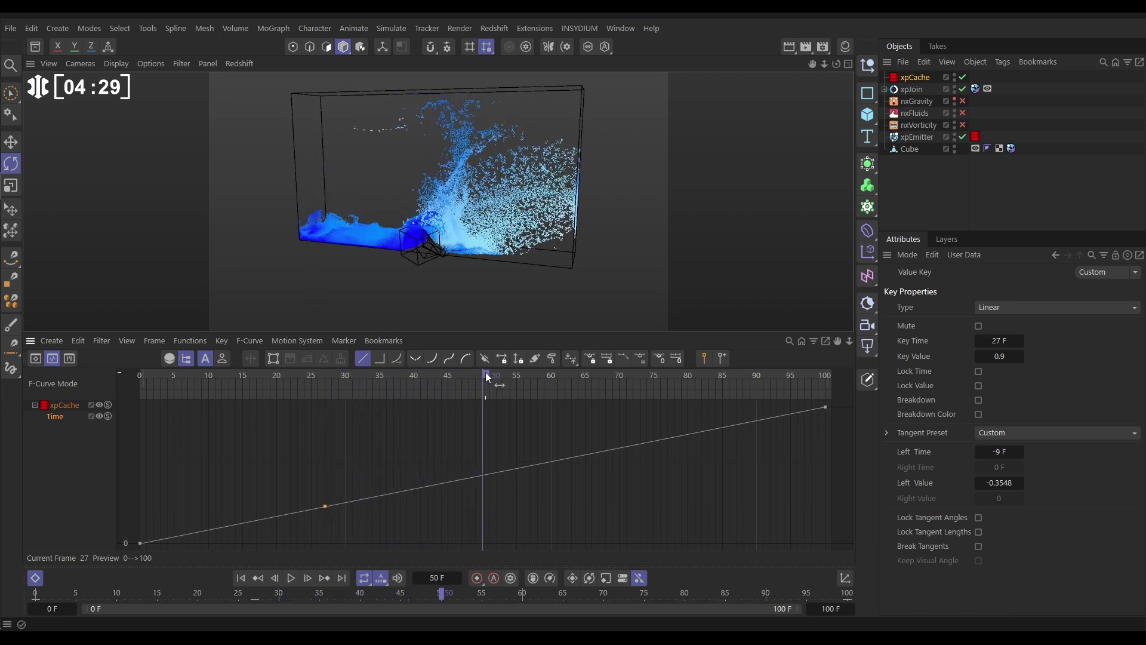
pyautogui.keyDown('ctrl'); pyautogui.click(484, 476); pyautogui.keyUp('ctrl')
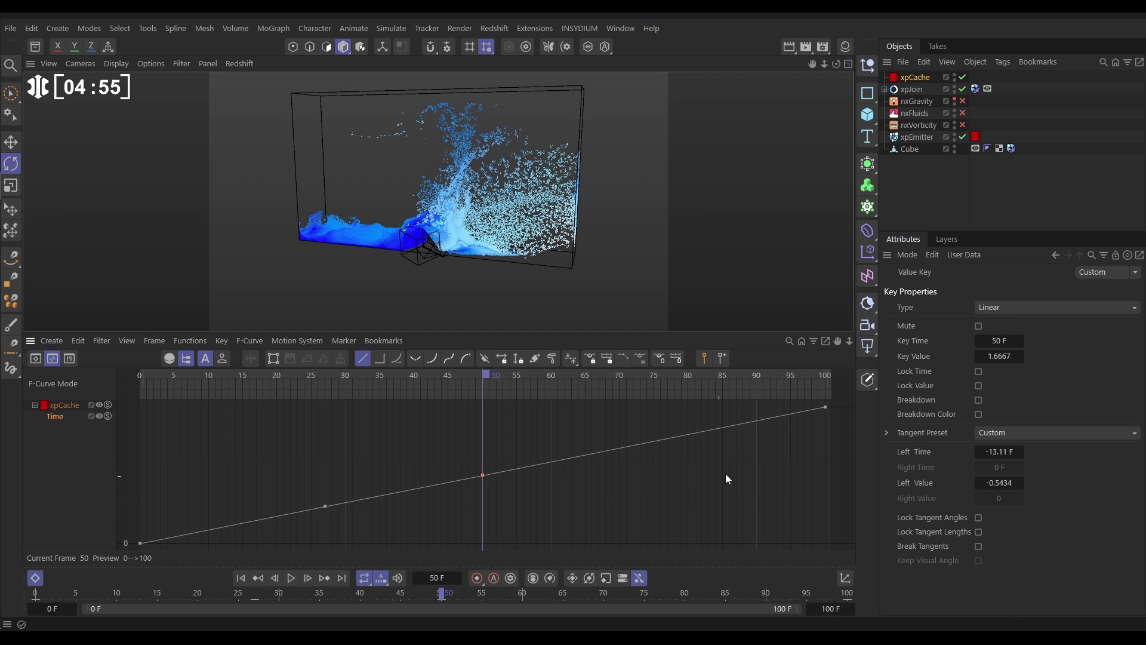
pyautogui.keyDown('shift'); pyautogui.click(825, 407); pyautogui.keyUp('shift')
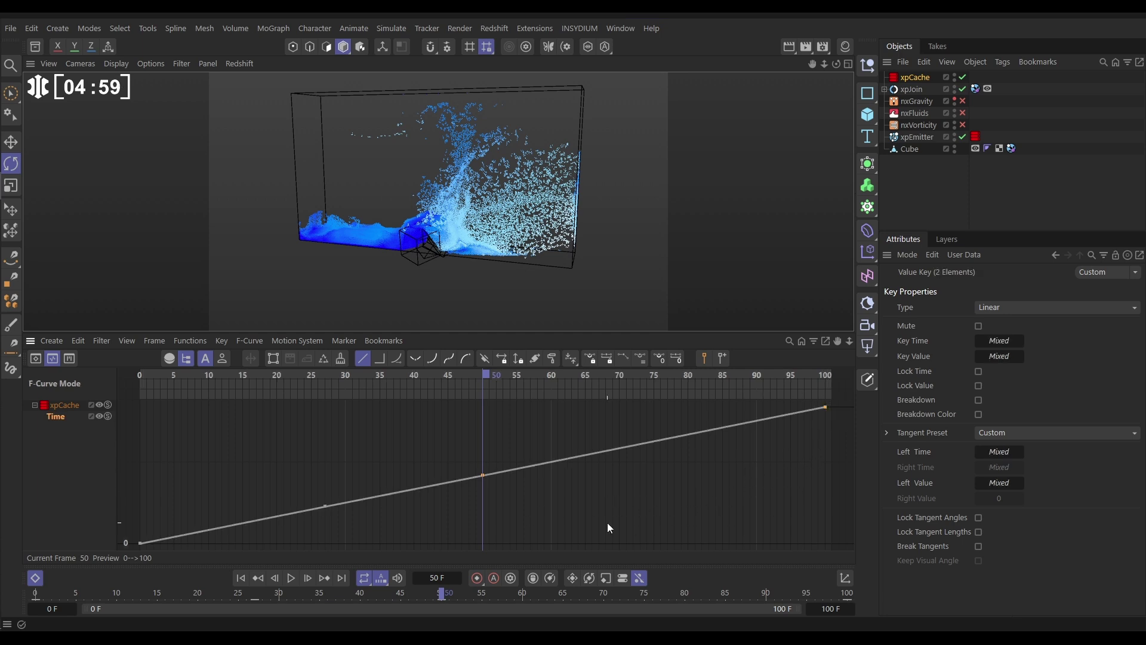
pyautogui.moveTo(482, 475); pyautogui.dragTo(482, 500)
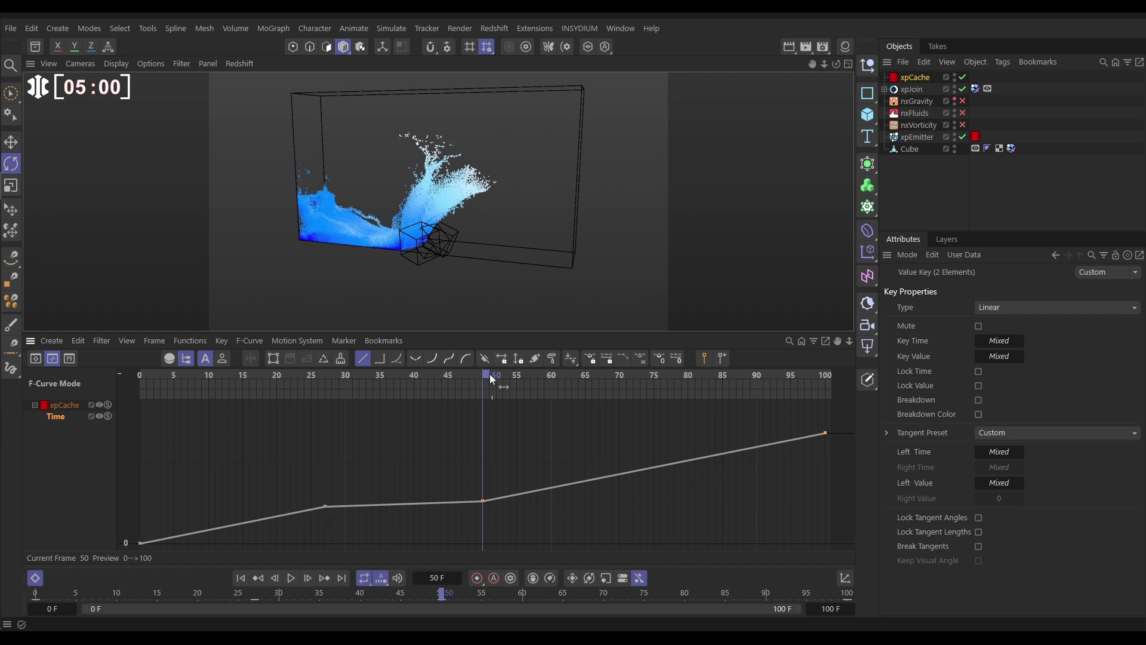
# Preview the retimed fluid, slide the frame-50 key later, and frame the whole Time curve
pyautogui.press('F8')
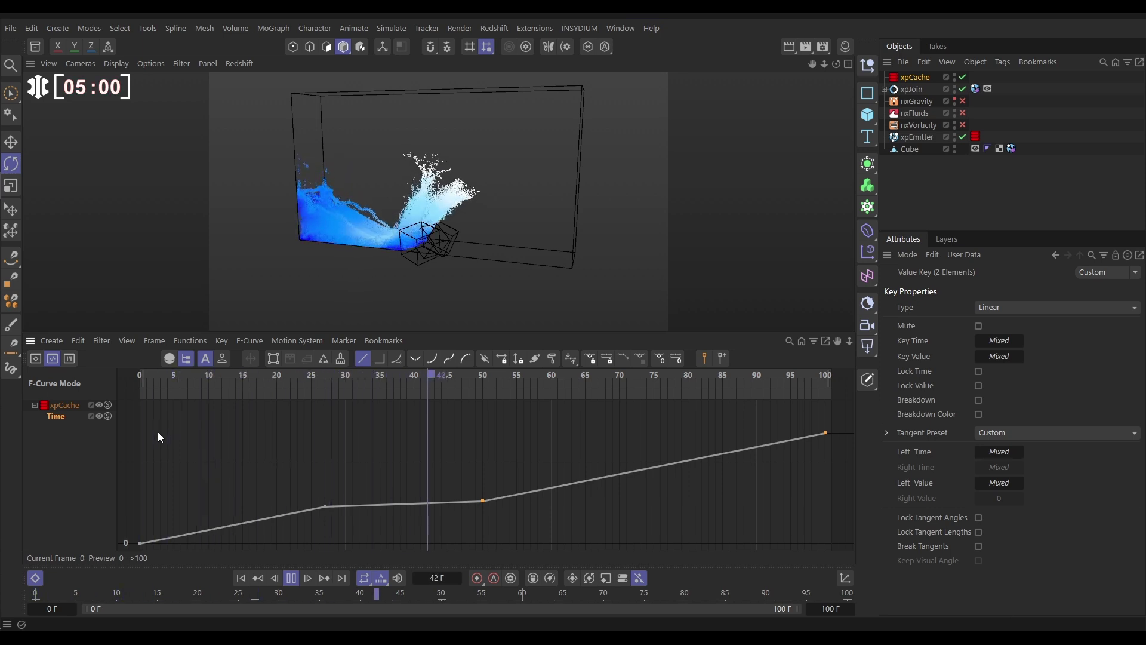
pyautogui.press('F8')
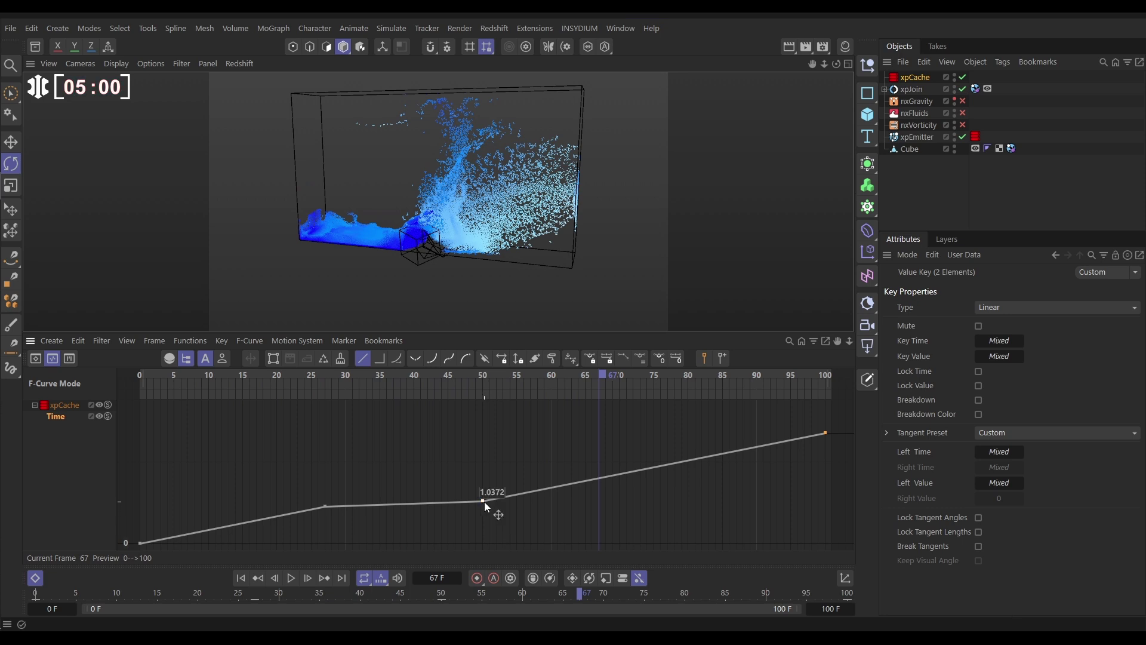
pyautogui.moveTo(482, 501); pyautogui.dragTo(544, 501)
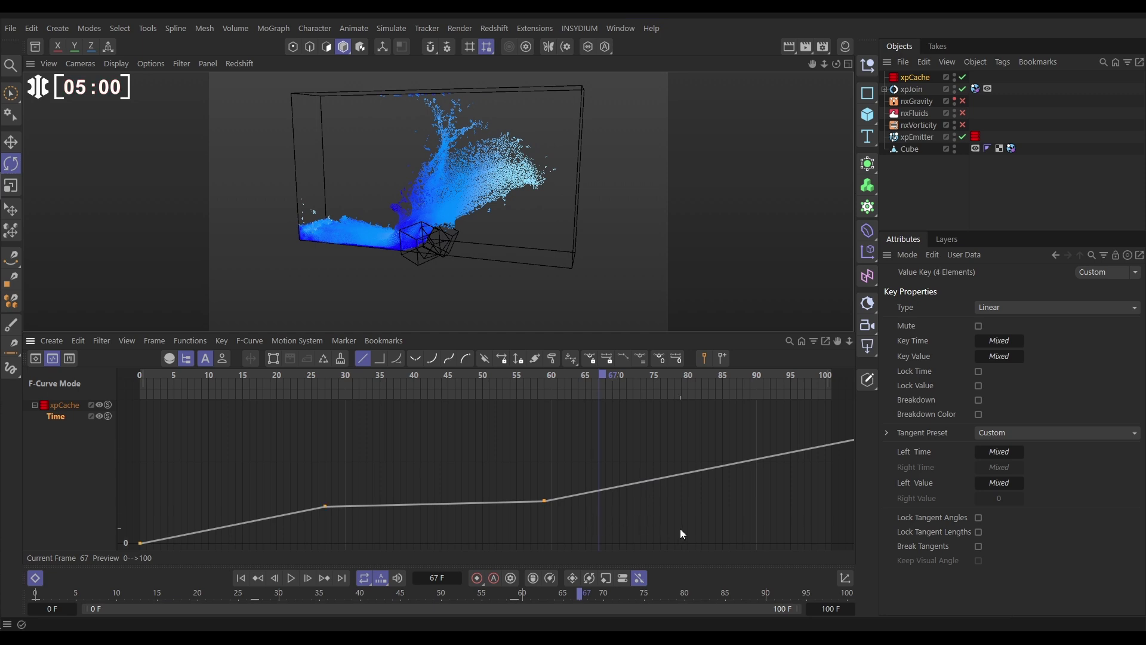
pyautogui.press('h')
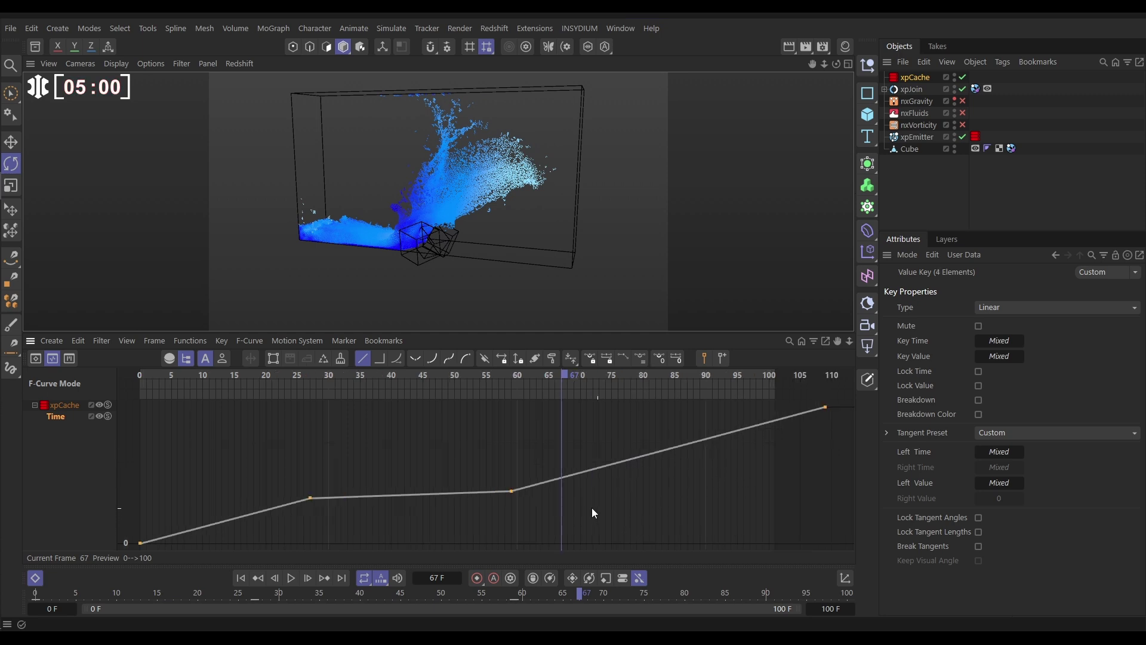
# Shift the frame-59 key and the final Time key slightly earlier
pyautogui.click(508, 506)
pyautogui.click(511, 491)
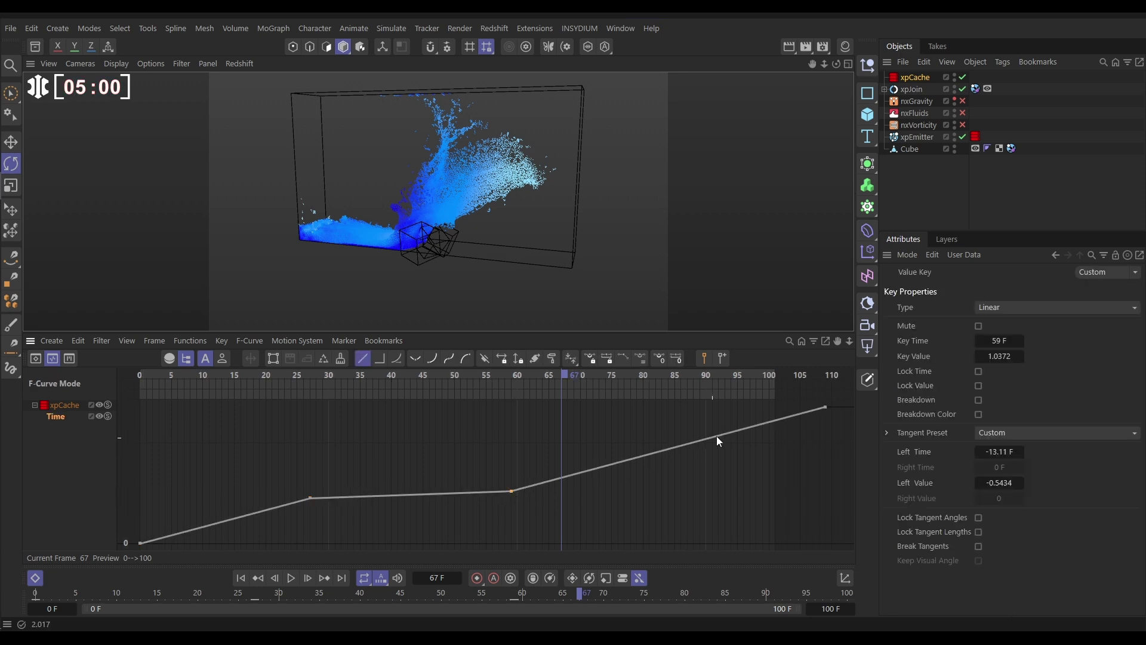
pyautogui.keyDown('shift'); pyautogui.click(825, 407); pyautogui.keyUp('shift')
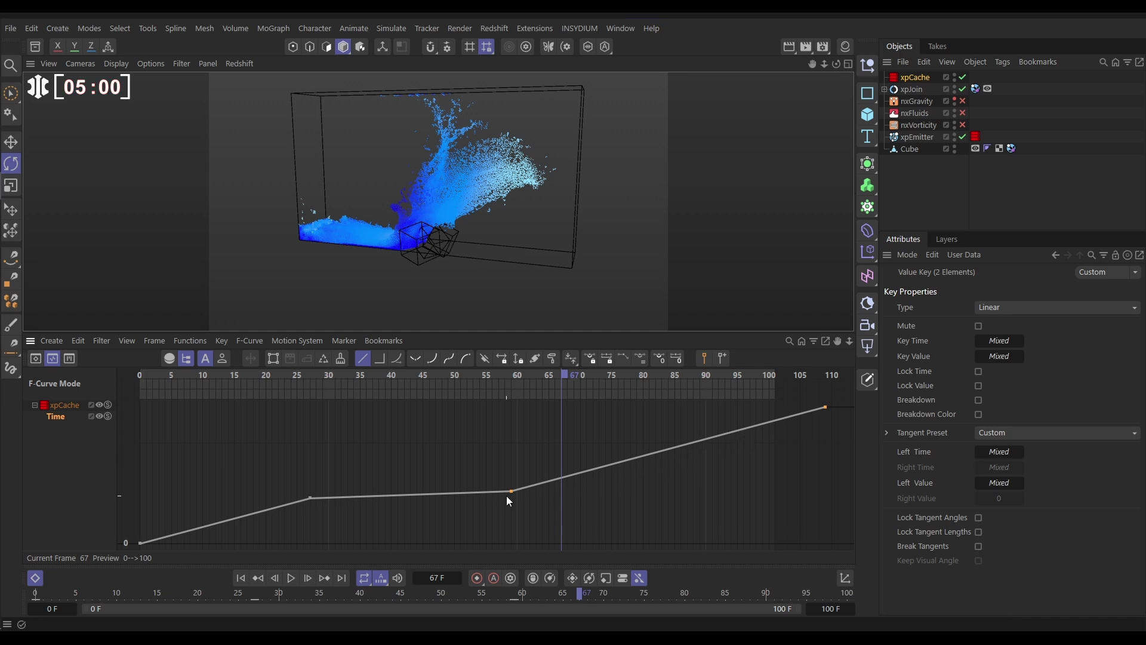
pyautogui.moveTo(507, 497)
pyautogui.mouseDown()
pyautogui.moveTo(521, 498)
pyautogui.moveTo(474, 492)
pyautogui.moveTo(530, 494)
pyautogui.moveTo(483, 493)
pyautogui.moveTo(502, 496)
pyautogui.mouseUp()
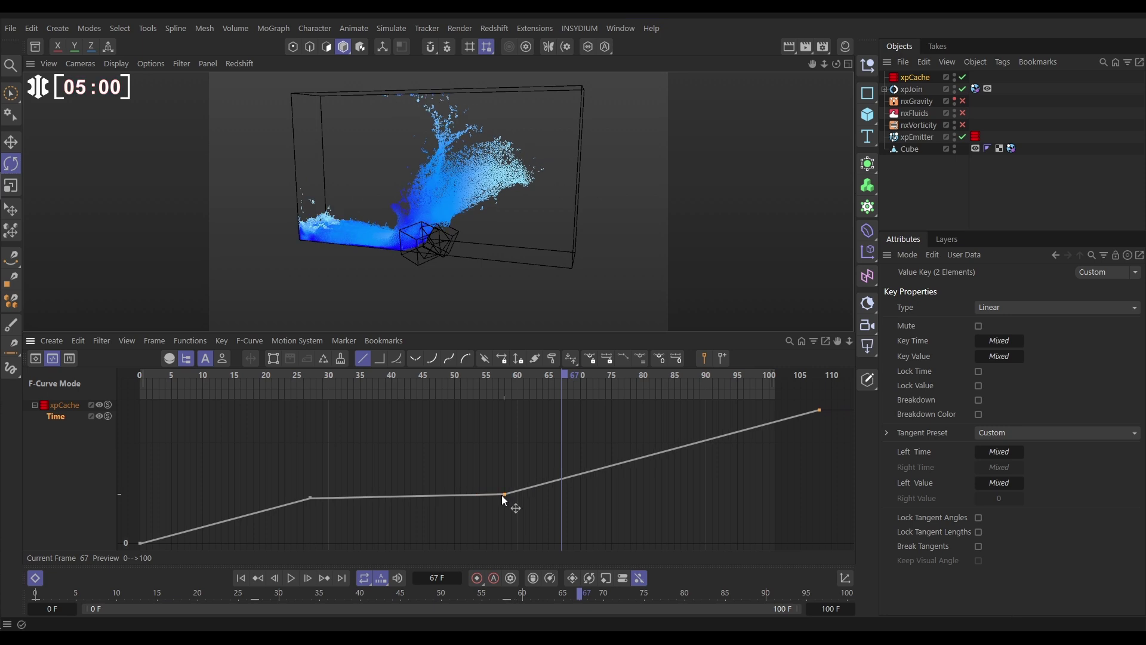
# Replay the fluid from the start, stopping at frame 82
pyautogui.moveTo(289, 382); pyautogui.dragTo(141, 379)
pyautogui.press('F8')
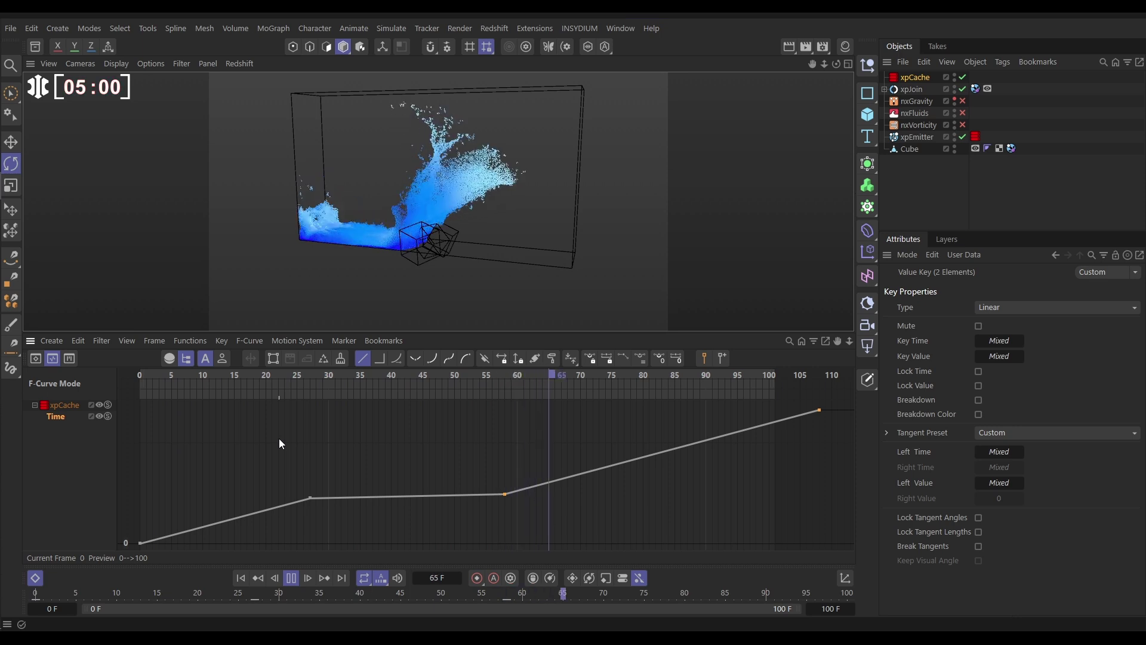
pyautogui.press('F8')
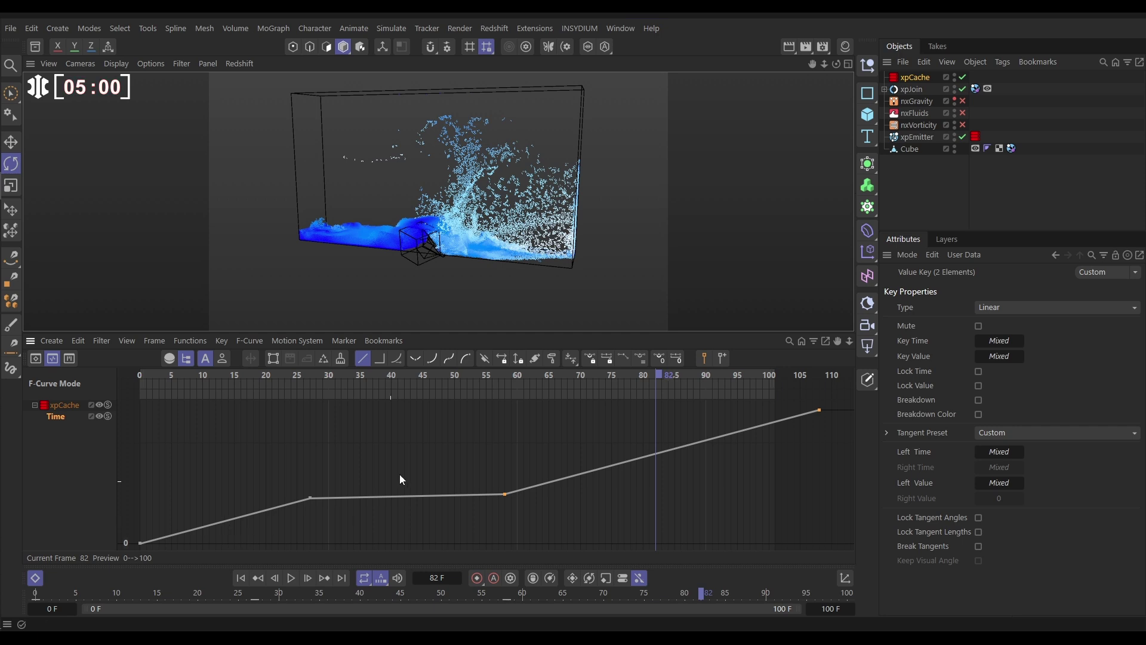
pyautogui.moveTo(462, 383); pyautogui.dragTo(153, 382)
pyautogui.press('F8')
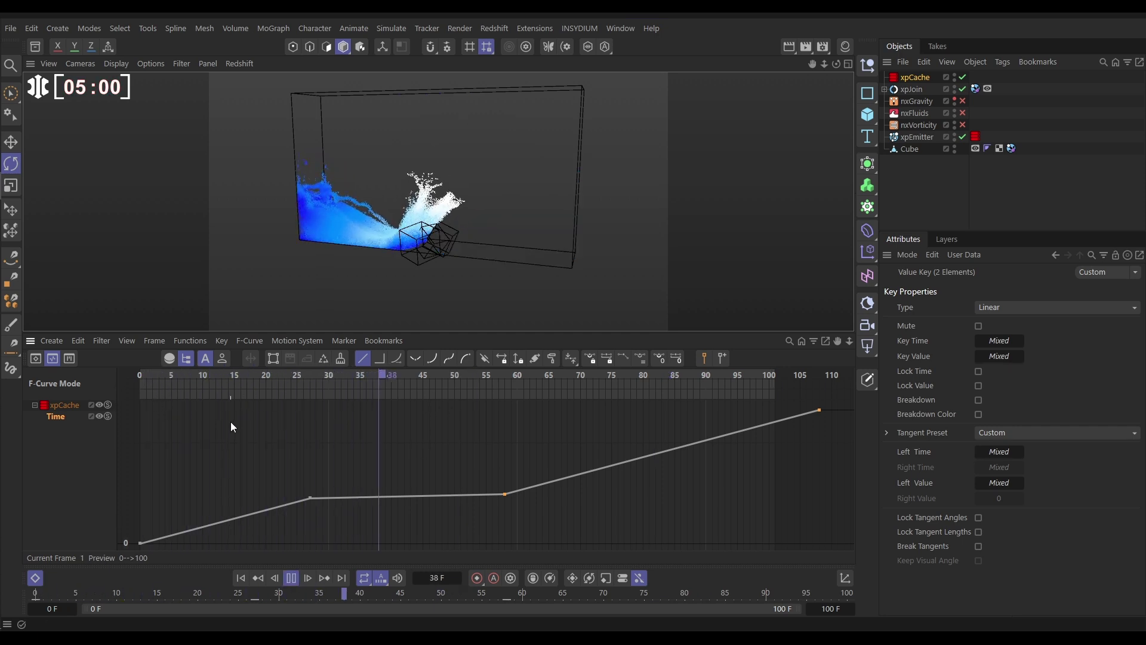
pyautogui.press('F8')
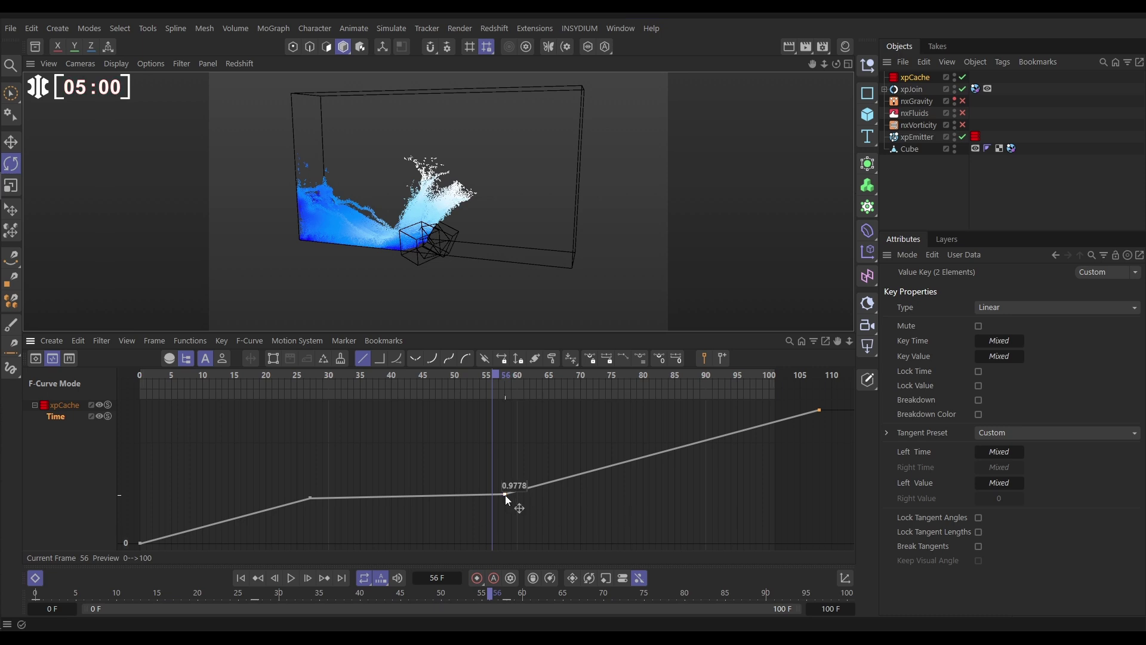
pyautogui.moveTo(505, 495); pyautogui.dragTo(505, 504)
pyautogui.click(278, 382)
pyautogui.press('F8')
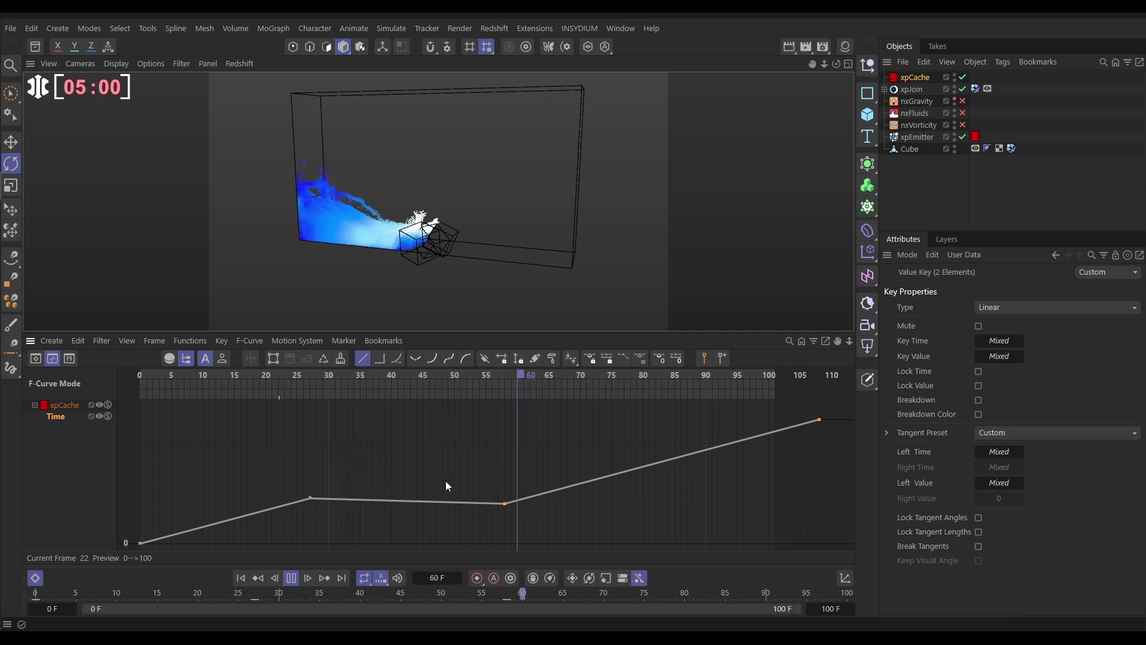
pyautogui.press('F8')
pyautogui.moveTo(505, 503); pyautogui.dragTo(504, 493)
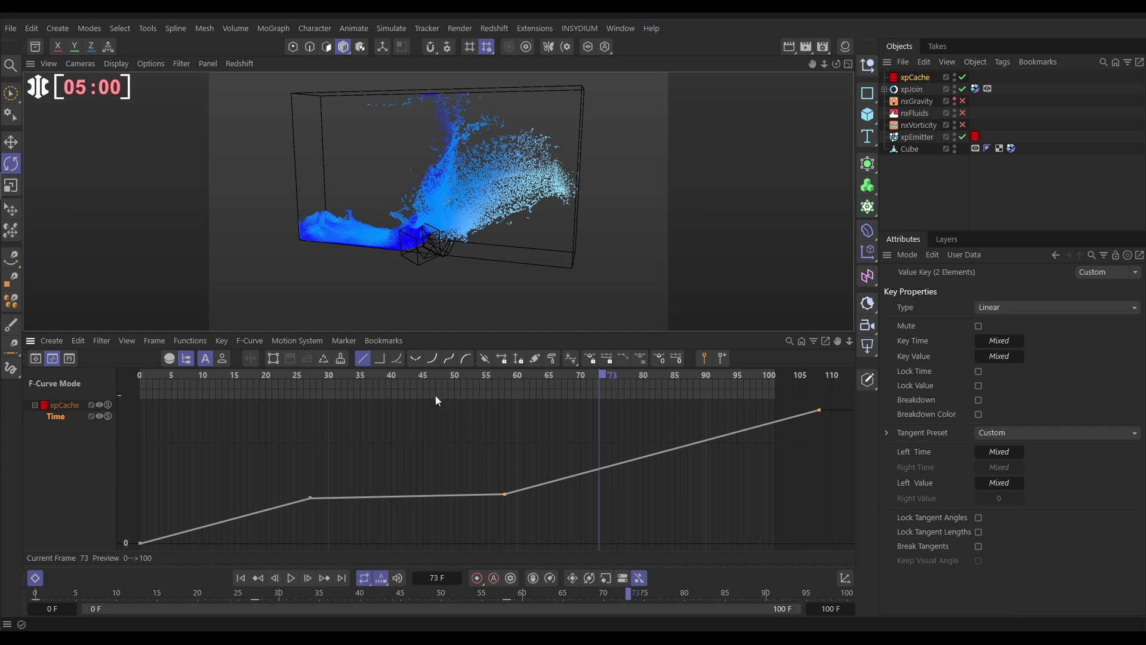
pyautogui.moveTo(436, 396); pyautogui.dragTo(179, 399)
pyautogui.press('F8')
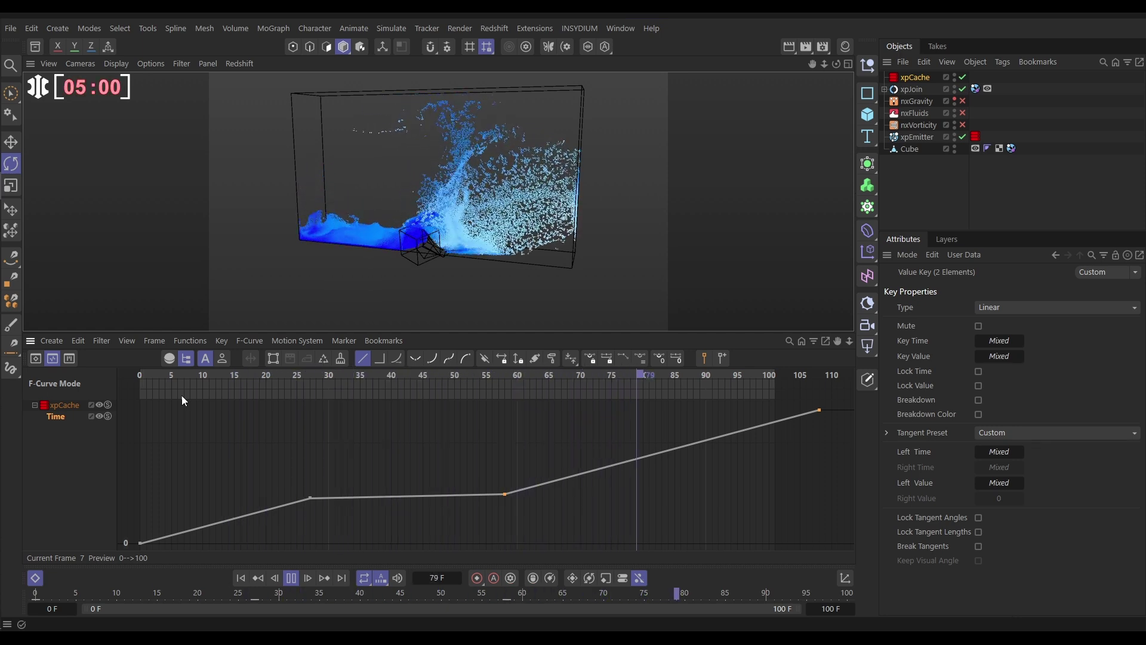
pyautogui.press('F8')
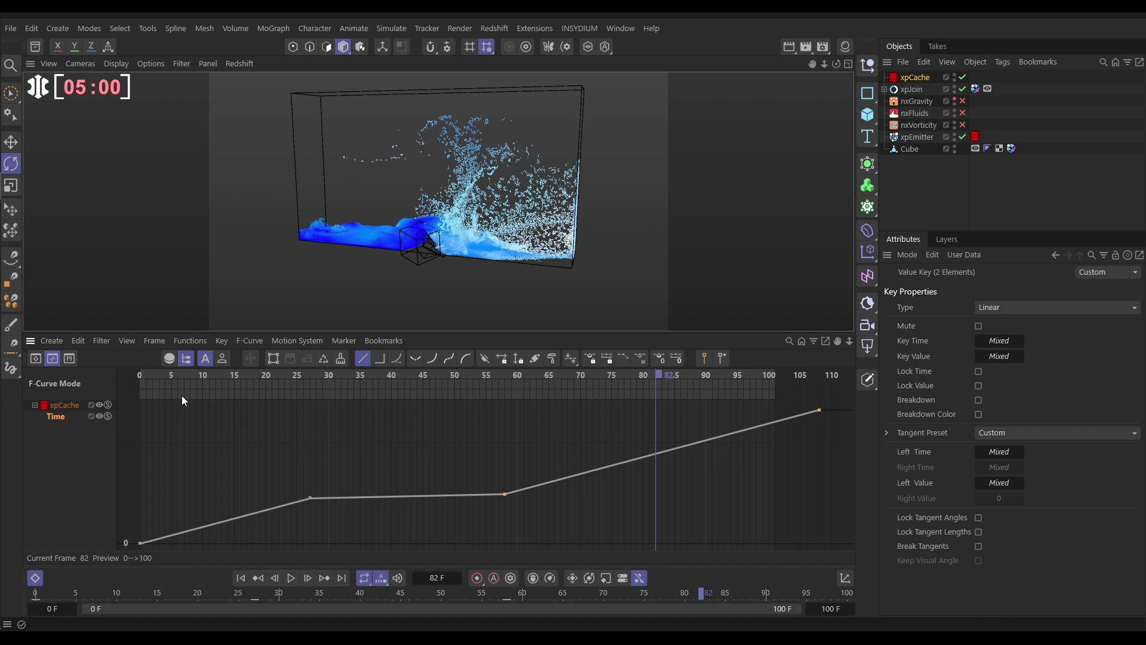